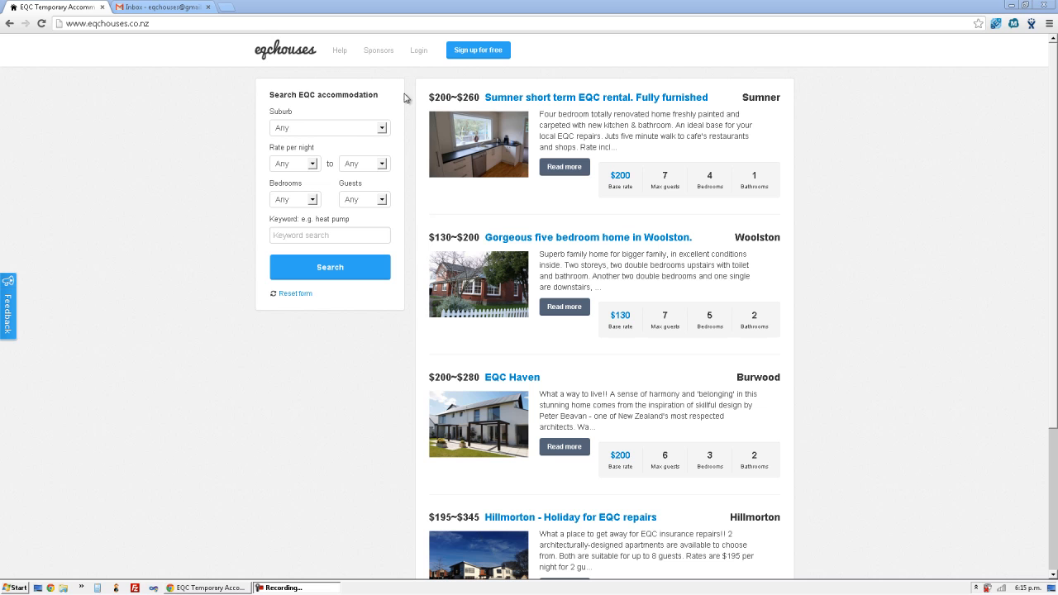
- Log in with the account username and password, then return to the EQC Houses home page
left_click(419, 51)
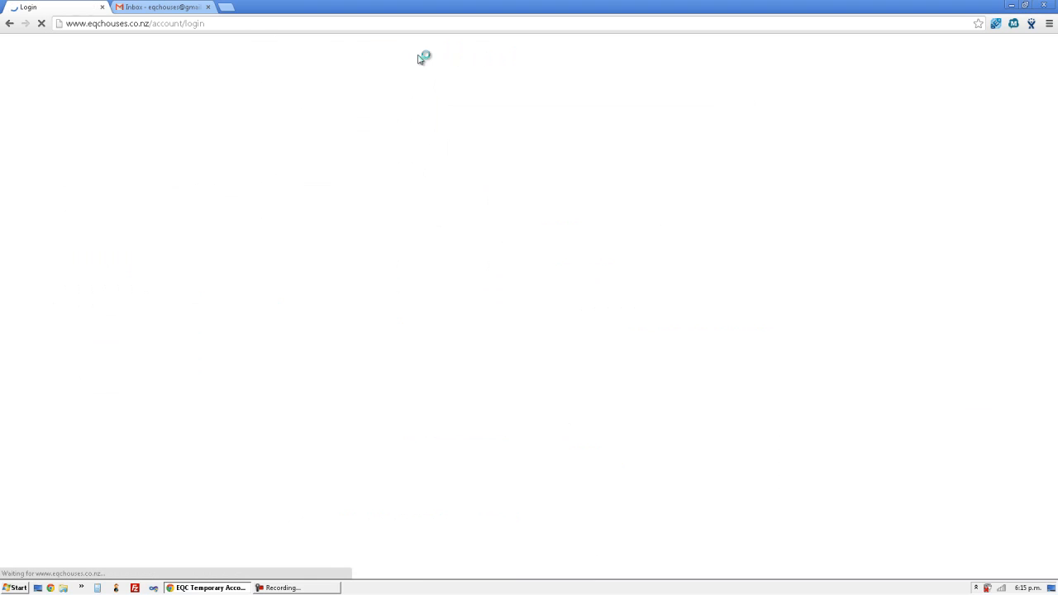
left_click(446, 199)
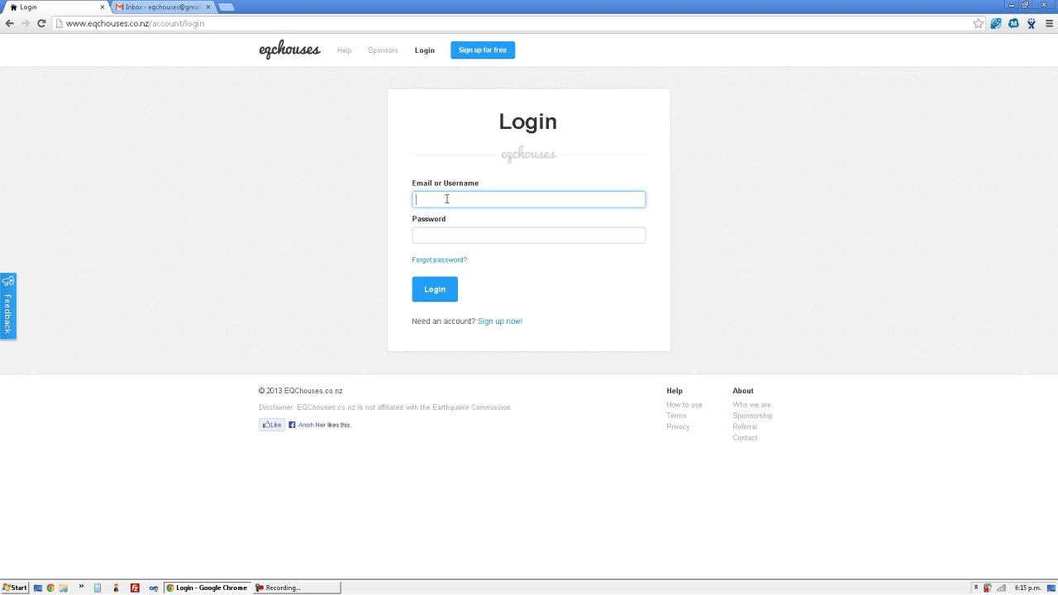
type("johnsmith")
key("Tab")
type("****")
key("Return")
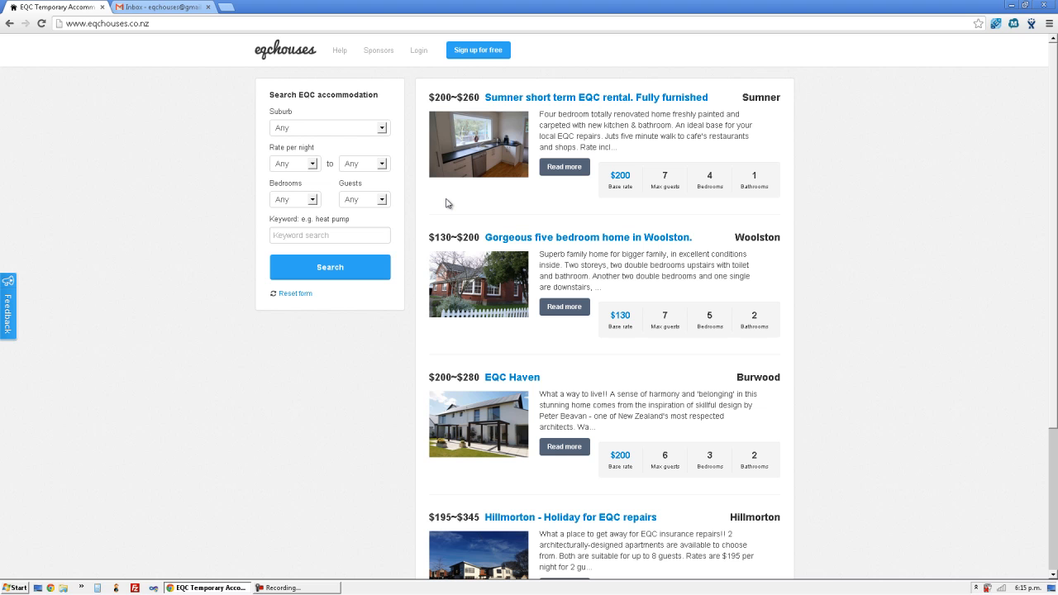
left_click(271, 64)
- Start a new listing and scroll through the blank form to review its fields
left_click(492, 58)
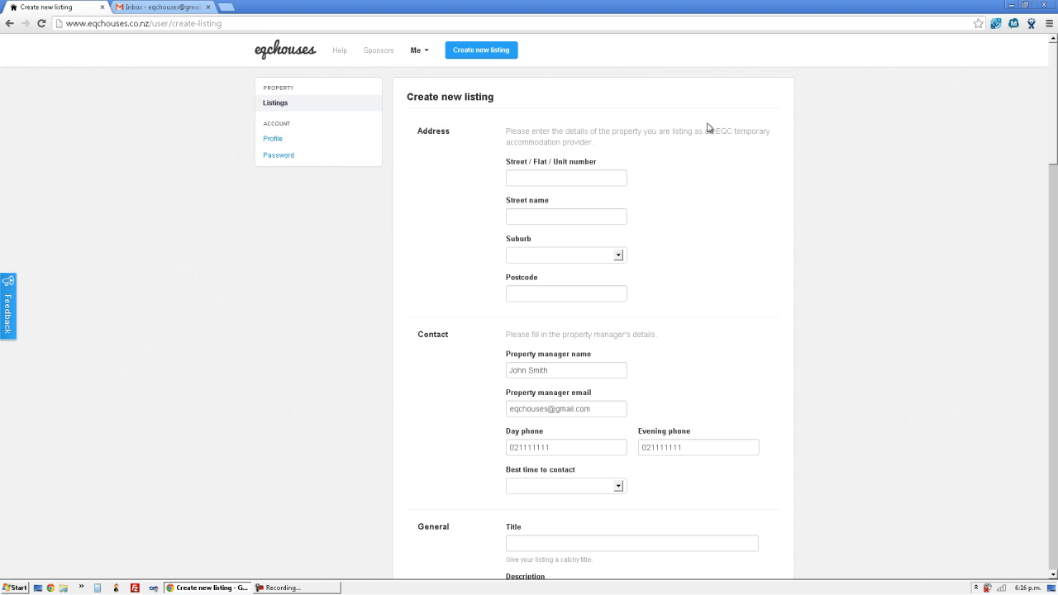
scroll(754, 132, "down", 9)
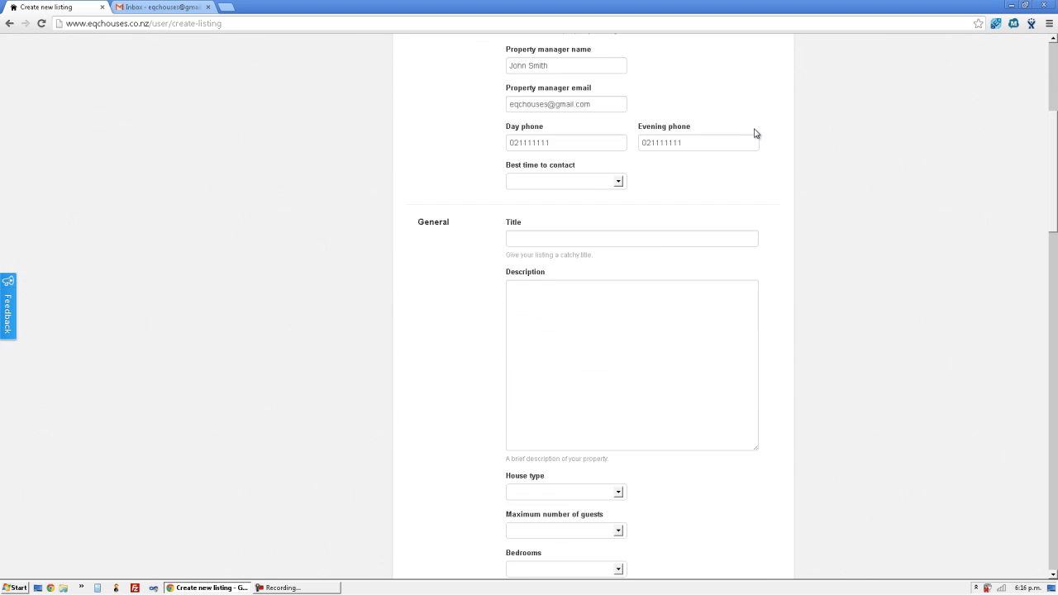
scroll(754, 133, "down", 15)
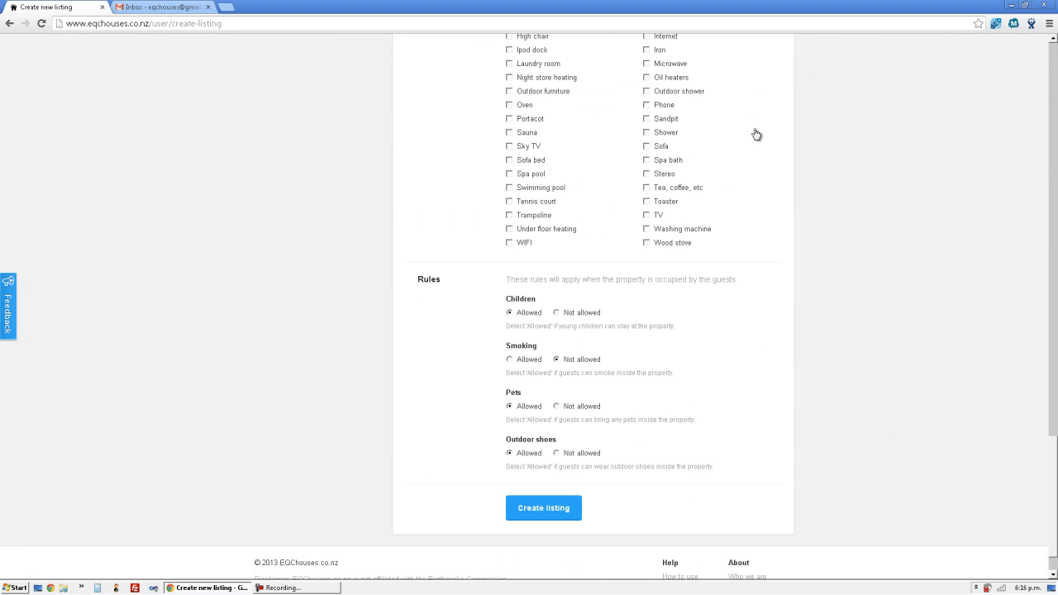
scroll(754, 131, "up", 17)
scroll(754, 129, "up", 7)
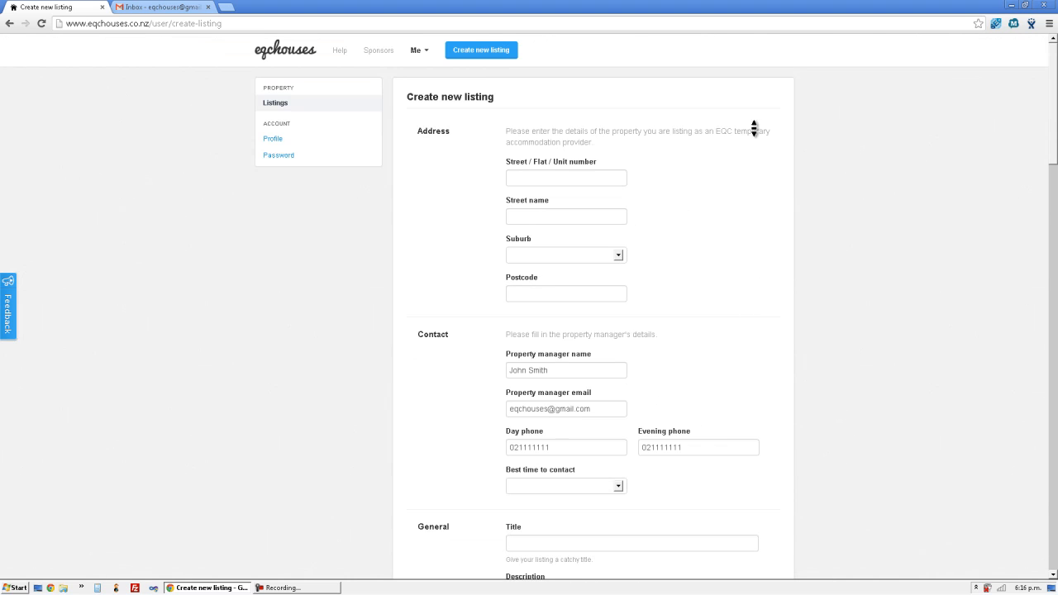
scroll(754, 128, "down", 17)
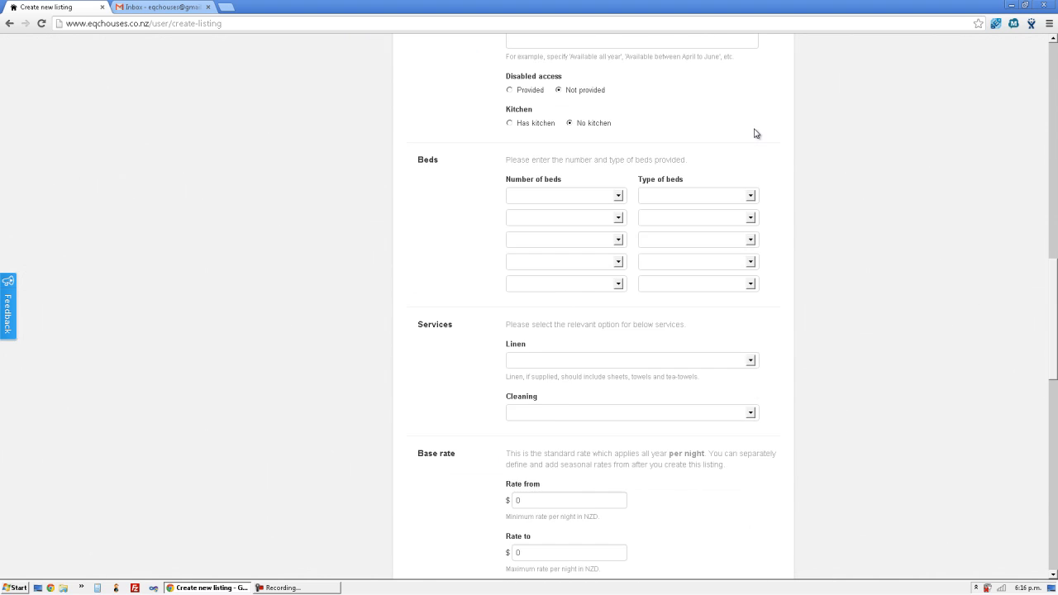
scroll(753, 128, "down", 4)
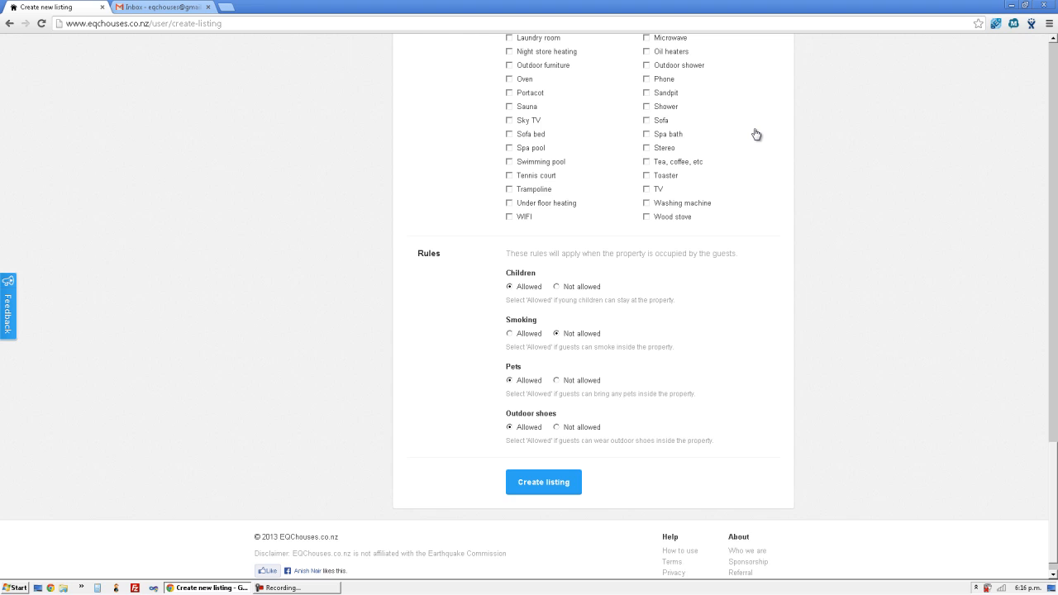
scroll(756, 134, "up", 18)
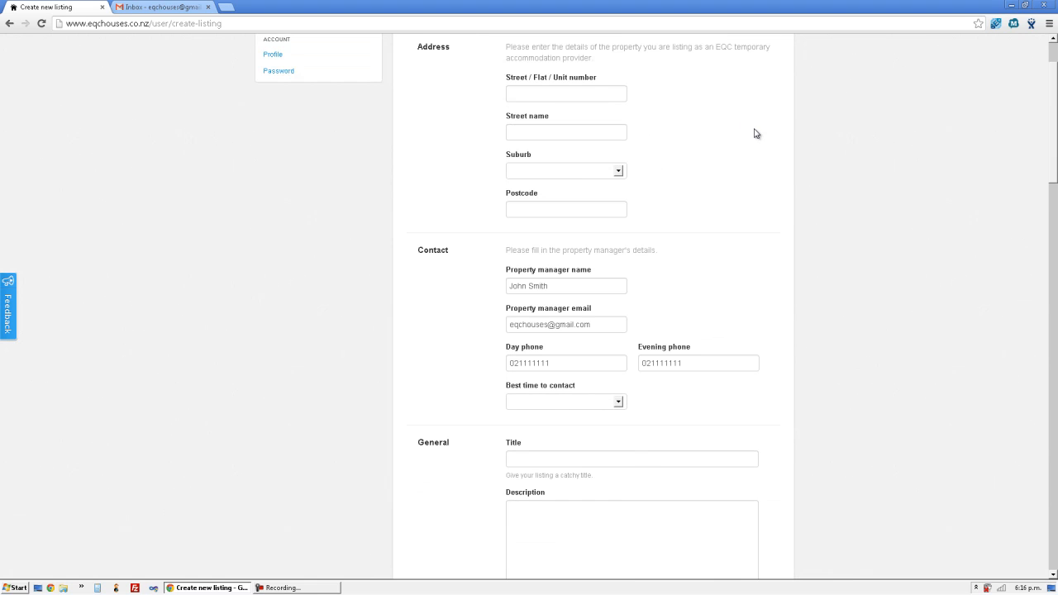
scroll(754, 133, "up", 2)
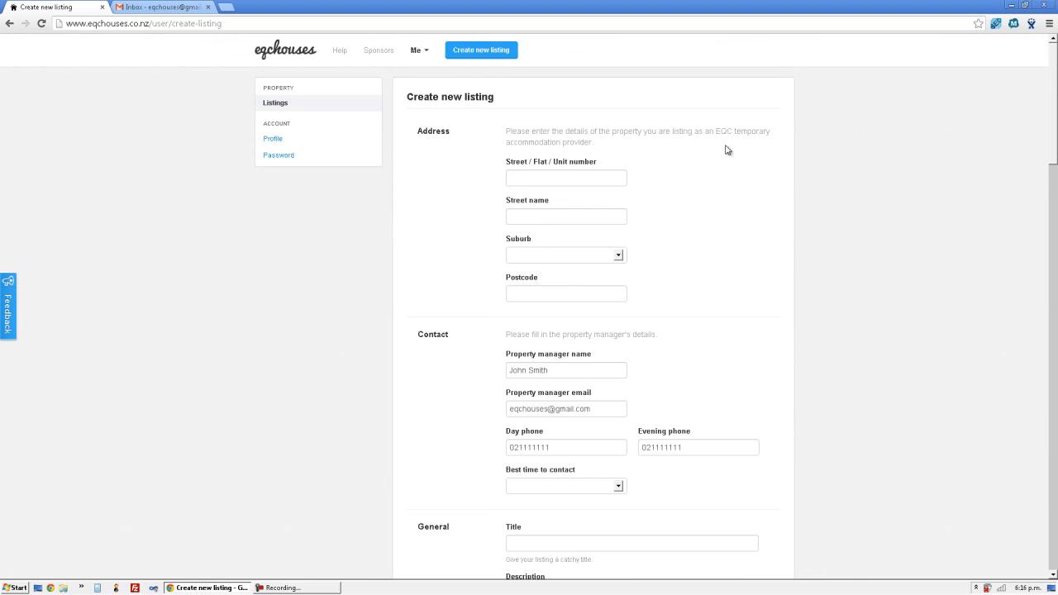
left_click(596, 177)
key("Tab")
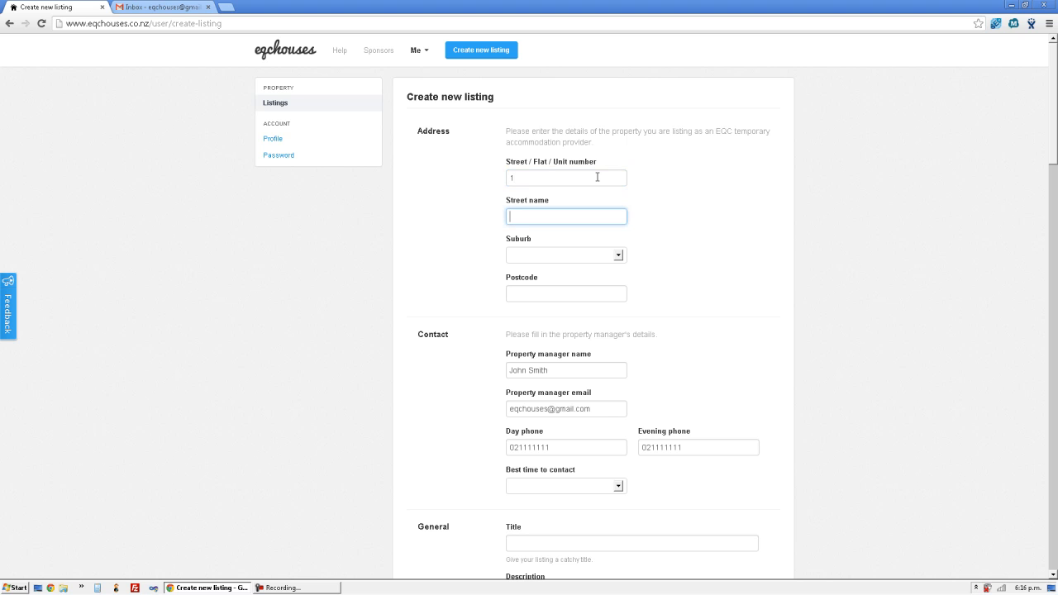
type("Riccarton Road")
key("Tab")
key("r")
key("i")
key("Tab")
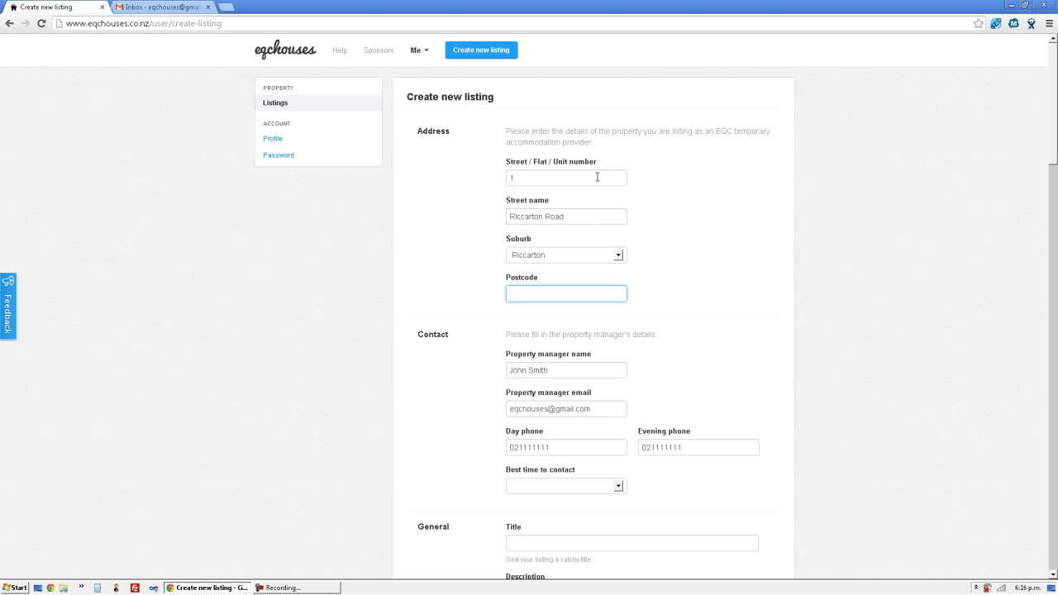
type("8041")
key("Tab")
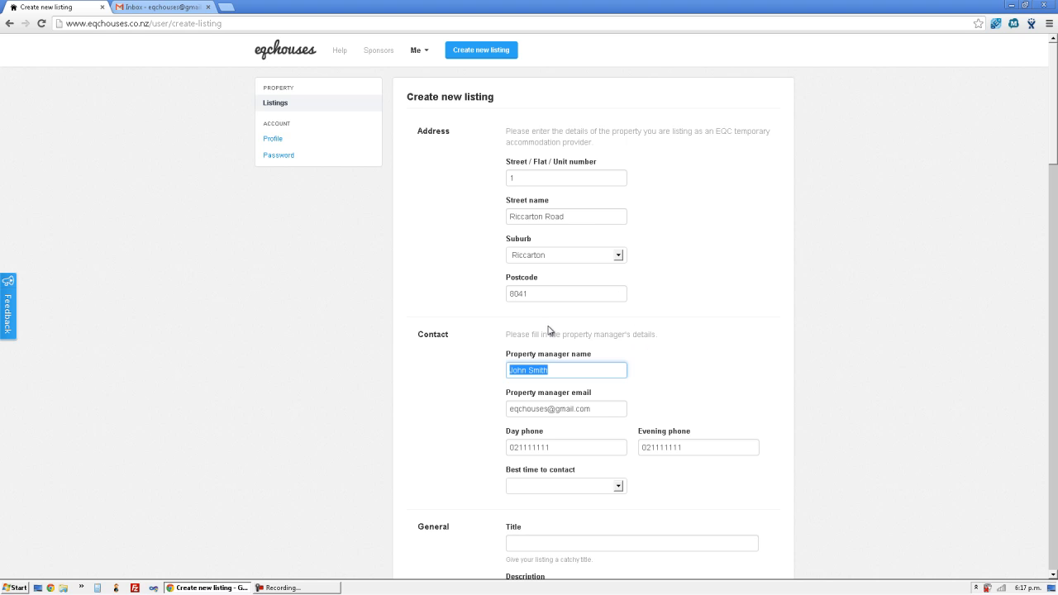
left_click(671, 361)
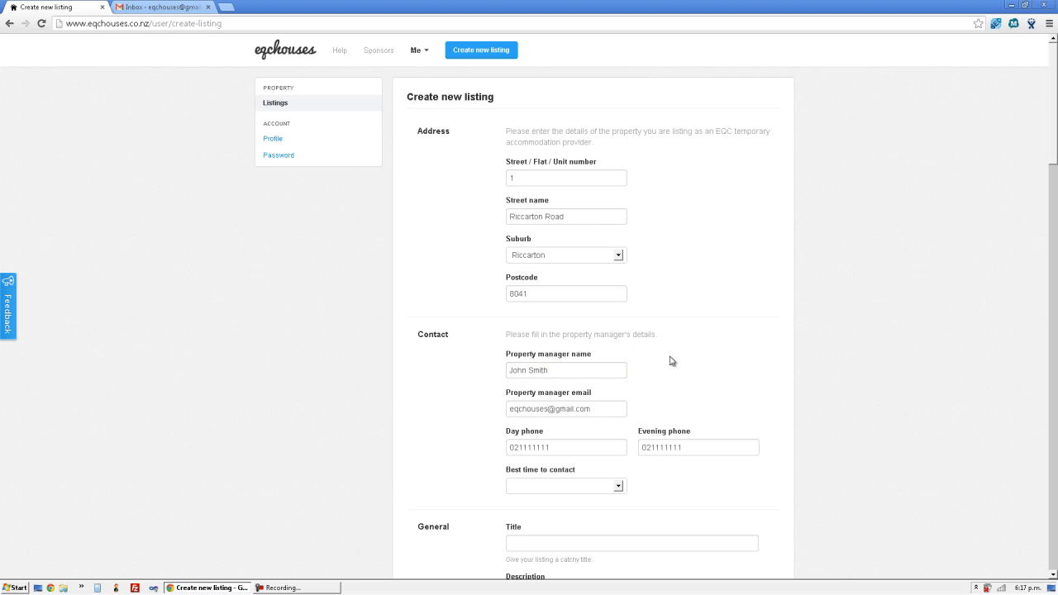
- Shorten the property manager's name and set Best time to contact to Anytime
scroll(633, 334, "down", 3)
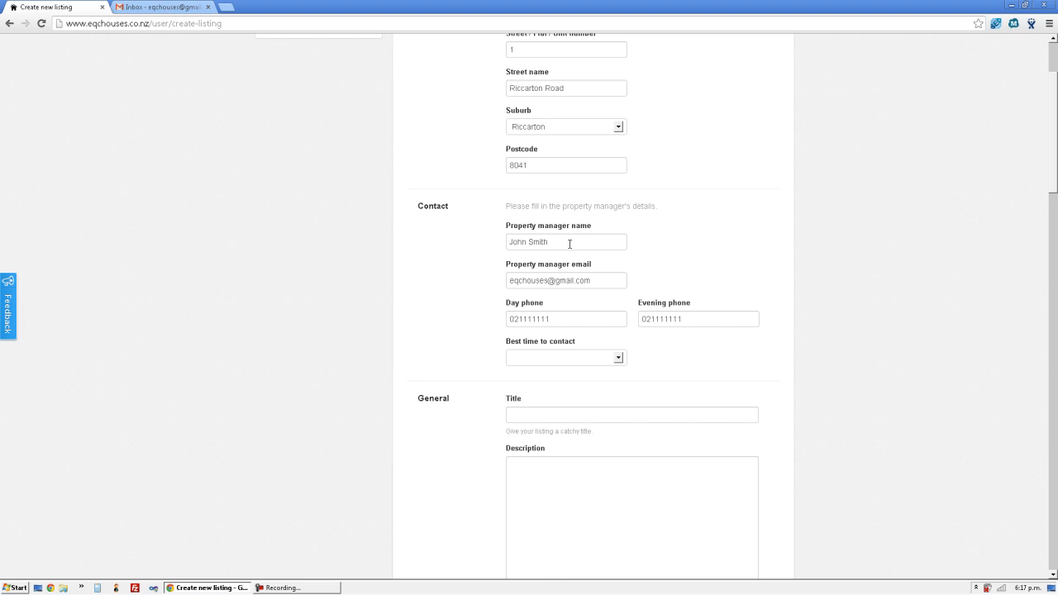
triple_click(569, 244)
type("John S")
key("Tab")
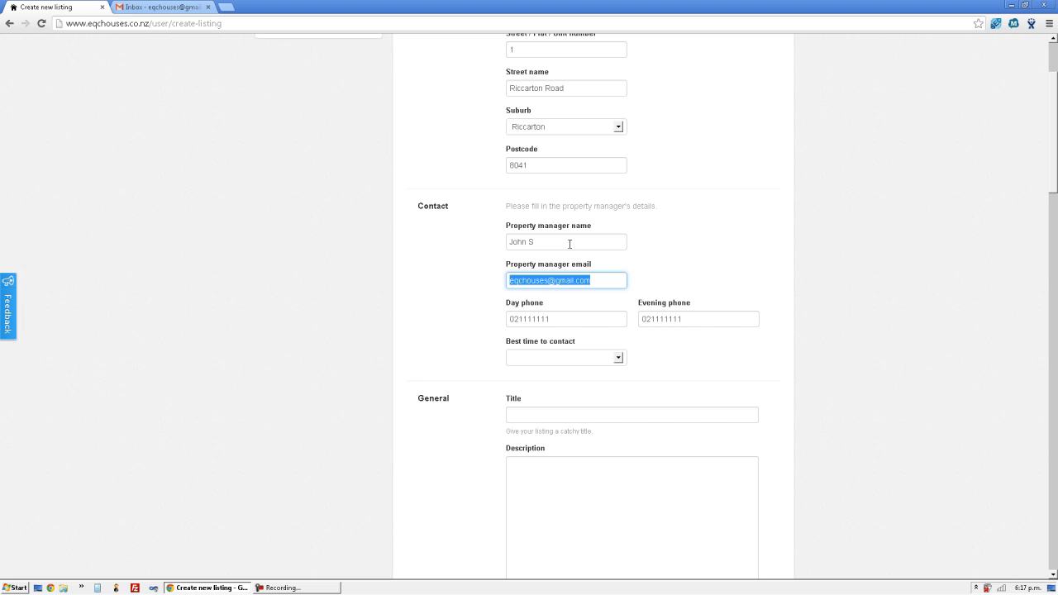
key("Tab")
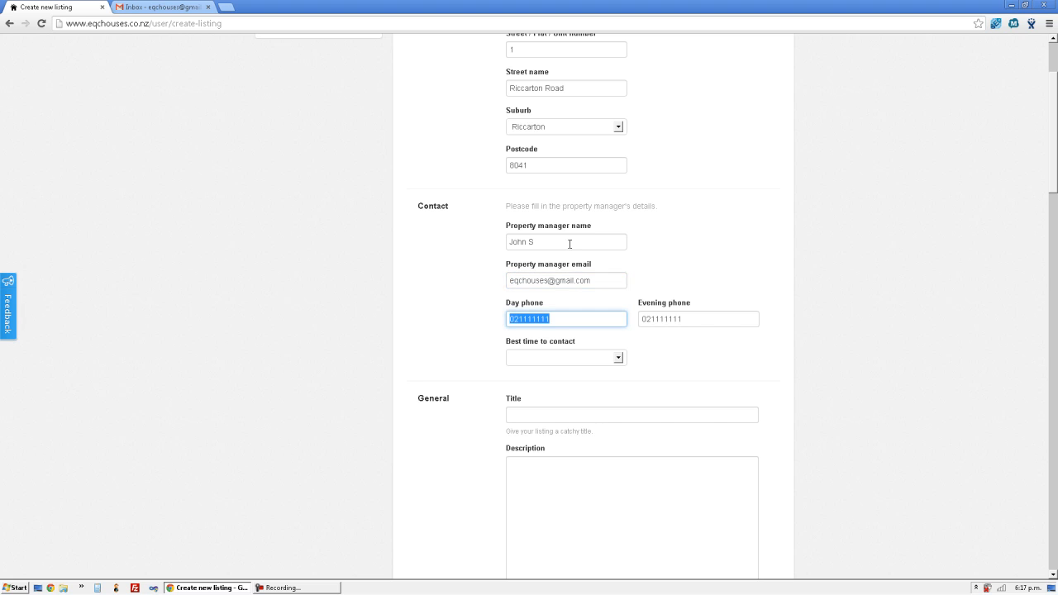
key("Tab")
key("Tab")
key("Down")
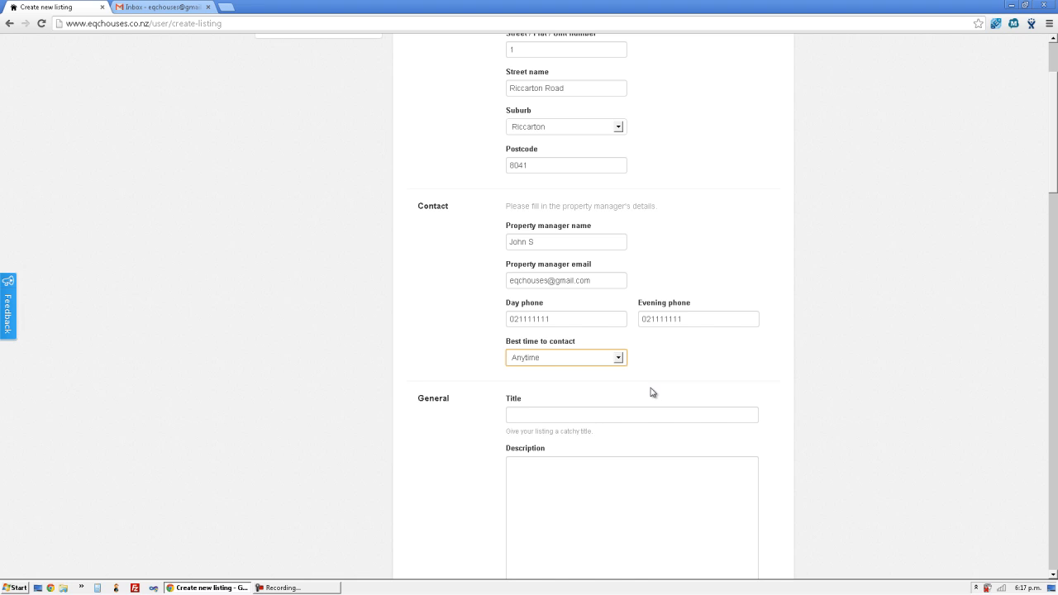
scroll(653, 393, "down", 3)
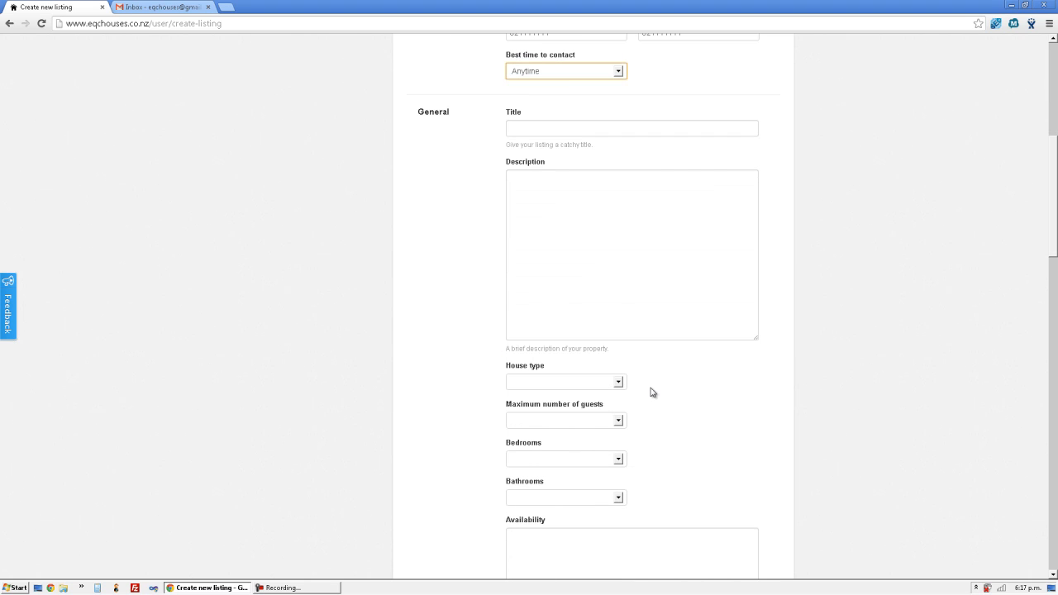
- Title the listing 'Good location for everything'
left_click(708, 134)
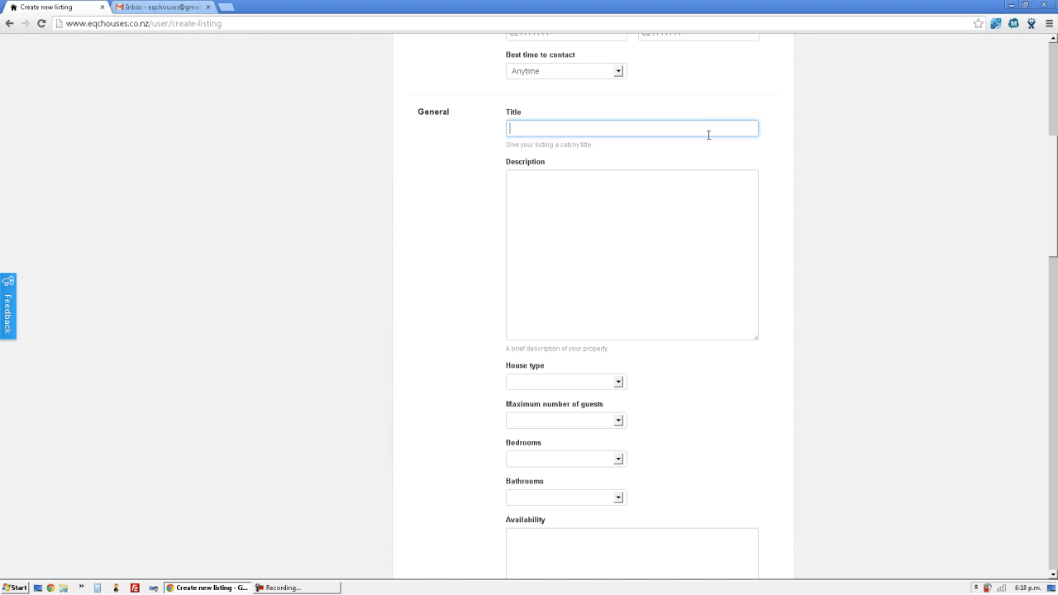
type("Good location for everything")
key("Tab")
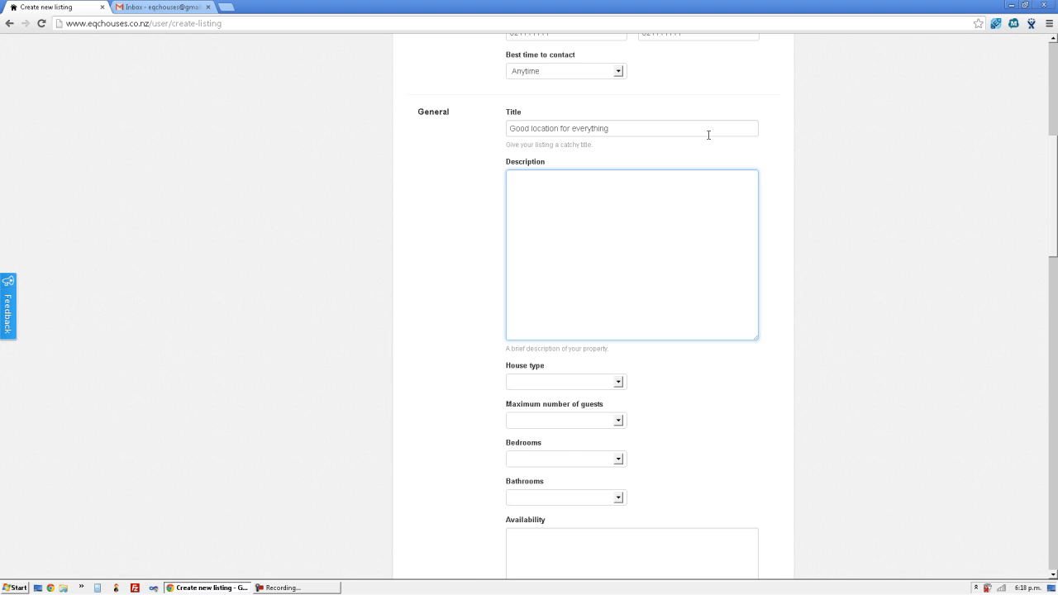
- Describe it as EQC temporary accommodation, 5 minutes walking distance from Westfield Riccarton
type("This house is available for EQC temporary repair")
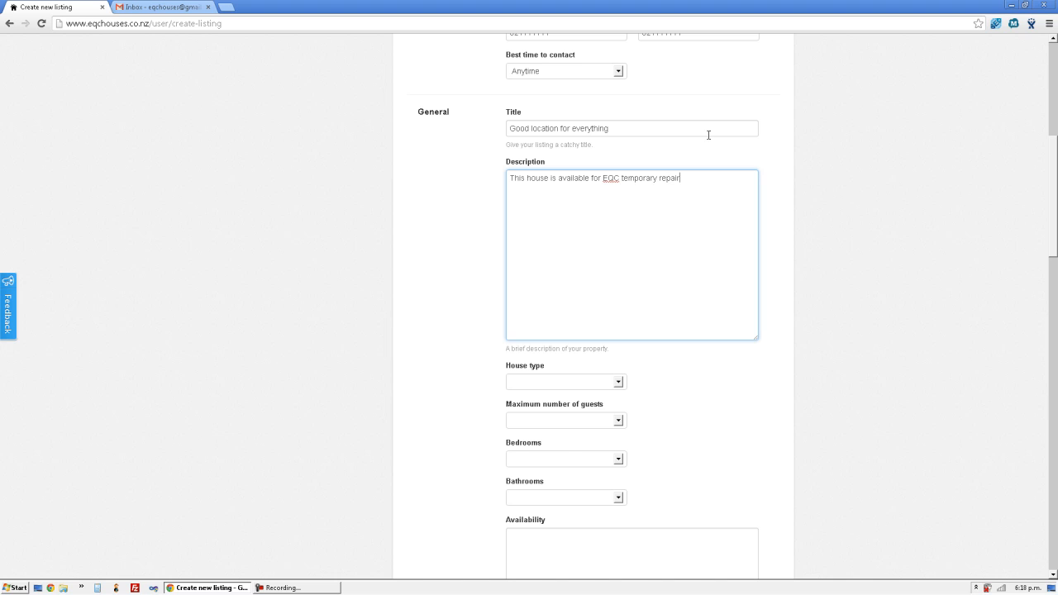
key("BackSpace")
key("BackSpace")
key("BackSpace")
key("BackSpace")
key("BackSpace")
key("BackSpace")
type("accommodation. Only 5 mintu")
key("BackSpace")
key("BackSpace")
type("utes walk f")
key("BackSpace")
type("ing di")
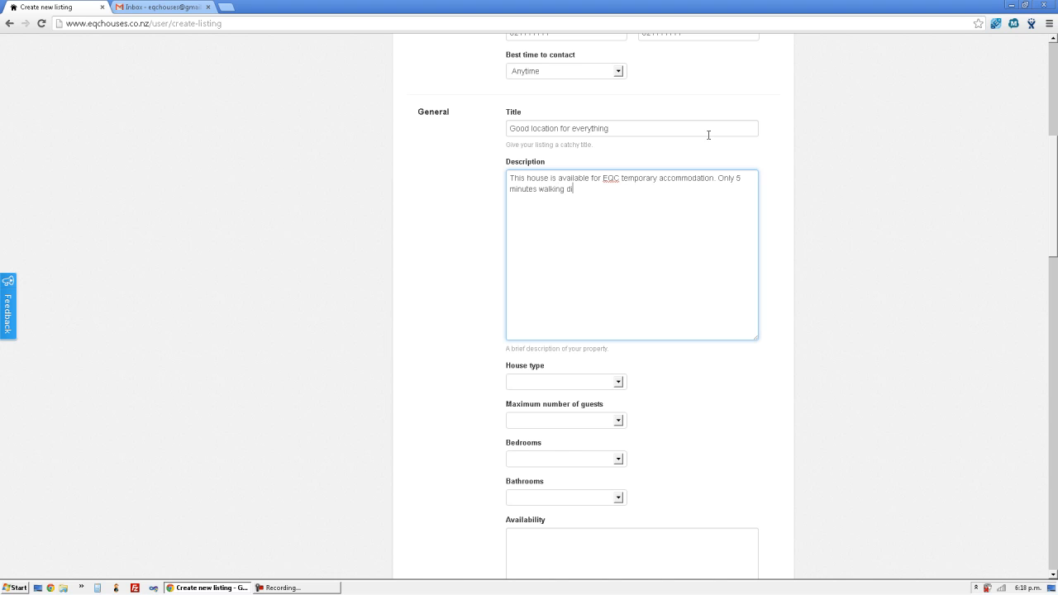
type("stance from Westfield Riccart")
type("on.")
key("Tab")
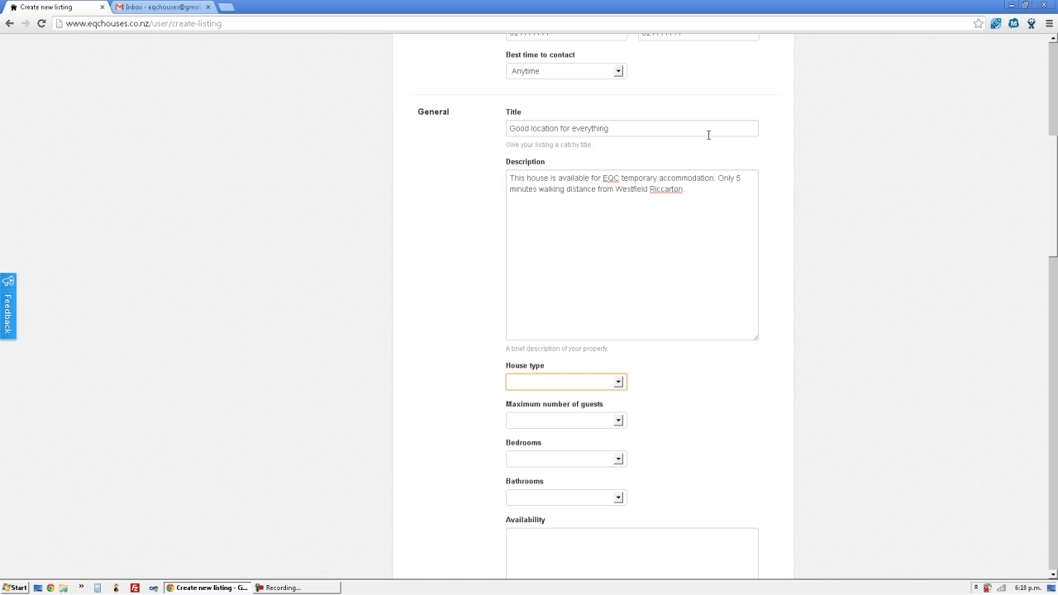
- Set house type to Residential house, maximum 4 guests, 2 bedrooms and 1 bathroom
left_click(620, 383)
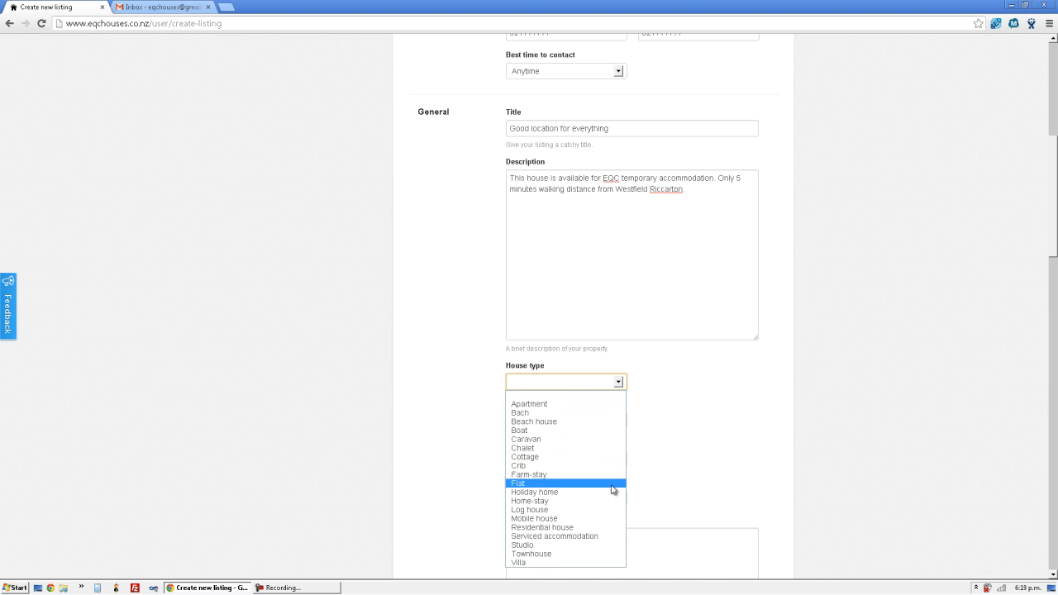
left_click(611, 532)
left_click(595, 425)
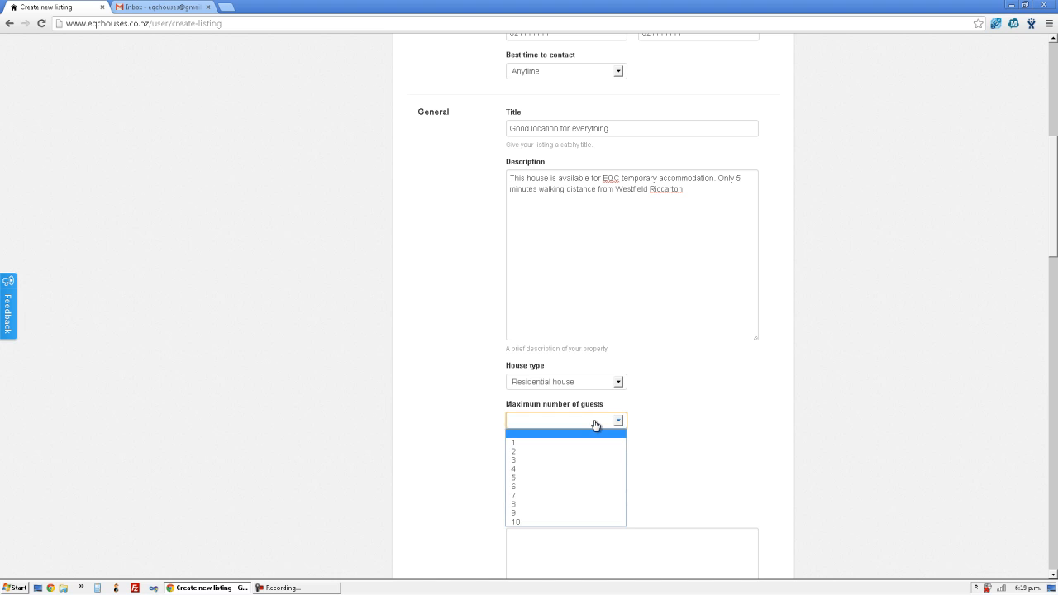
left_click(588, 469)
left_click(578, 462)
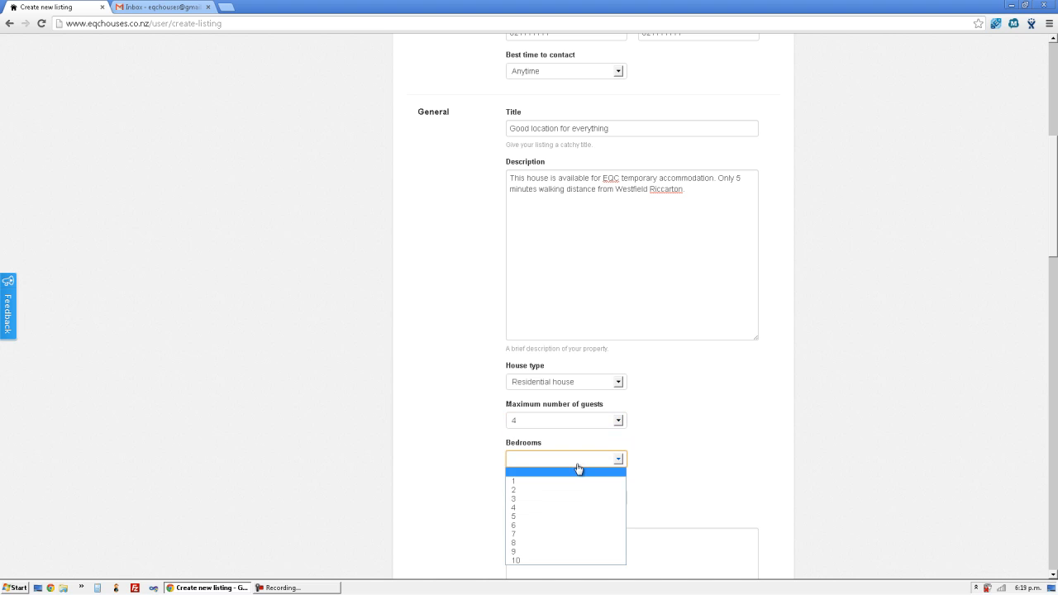
left_click(575, 492)
left_click(583, 498)
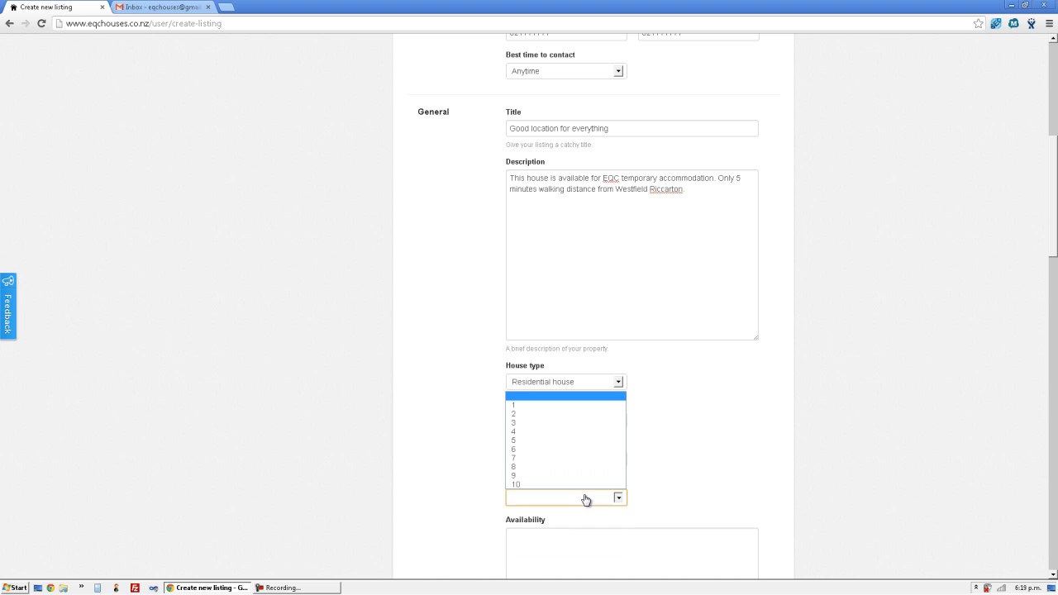
left_click(599, 406)
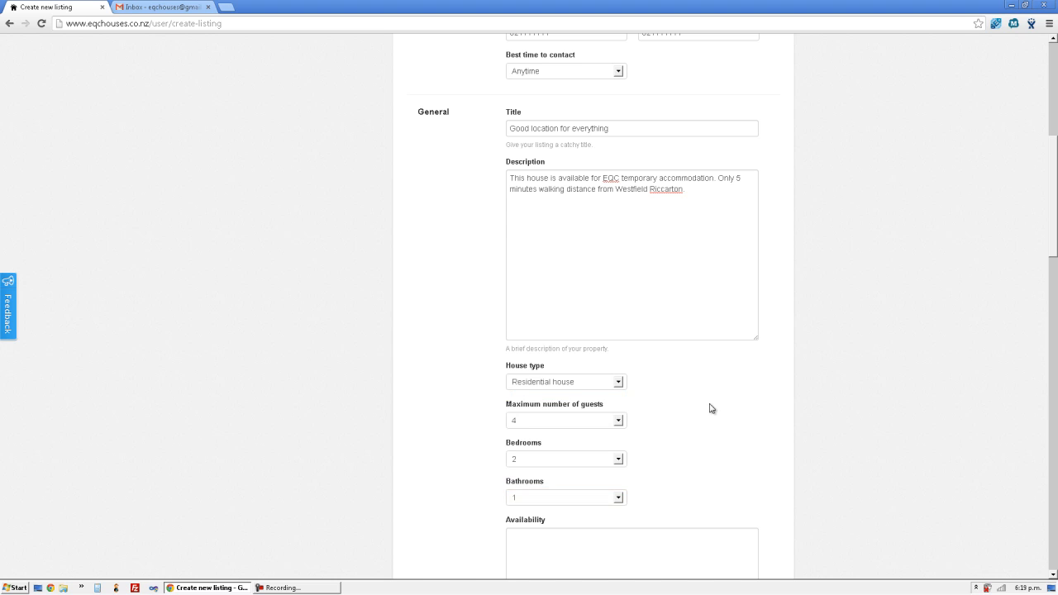
scroll(709, 405, "down", 3)
left_click(653, 379)
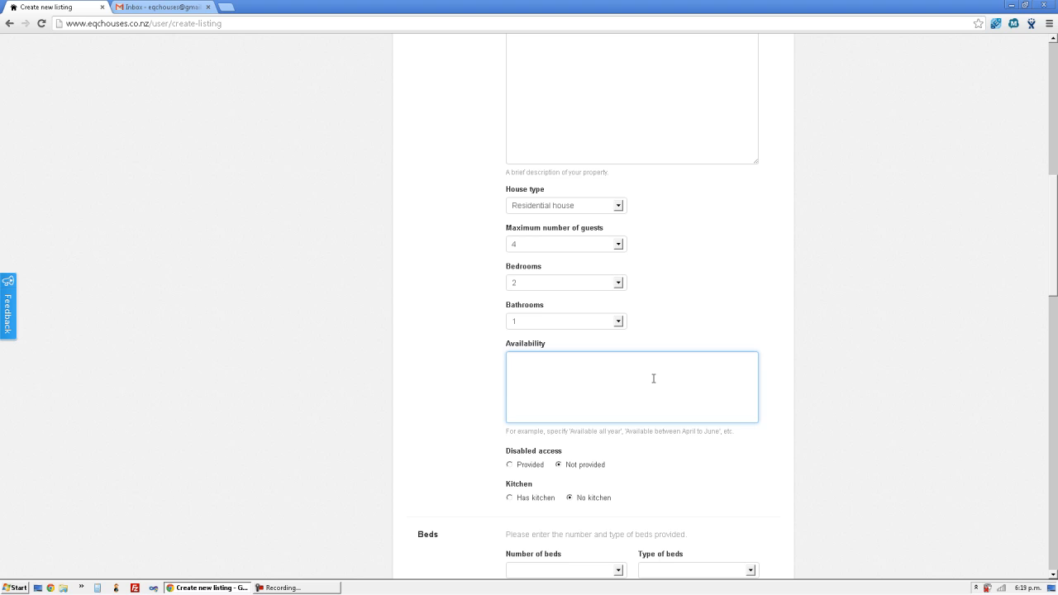
- Set availability to 'All year' and mark the house as having a kitchen
type("All year")
scroll(653, 379, "down", 2)
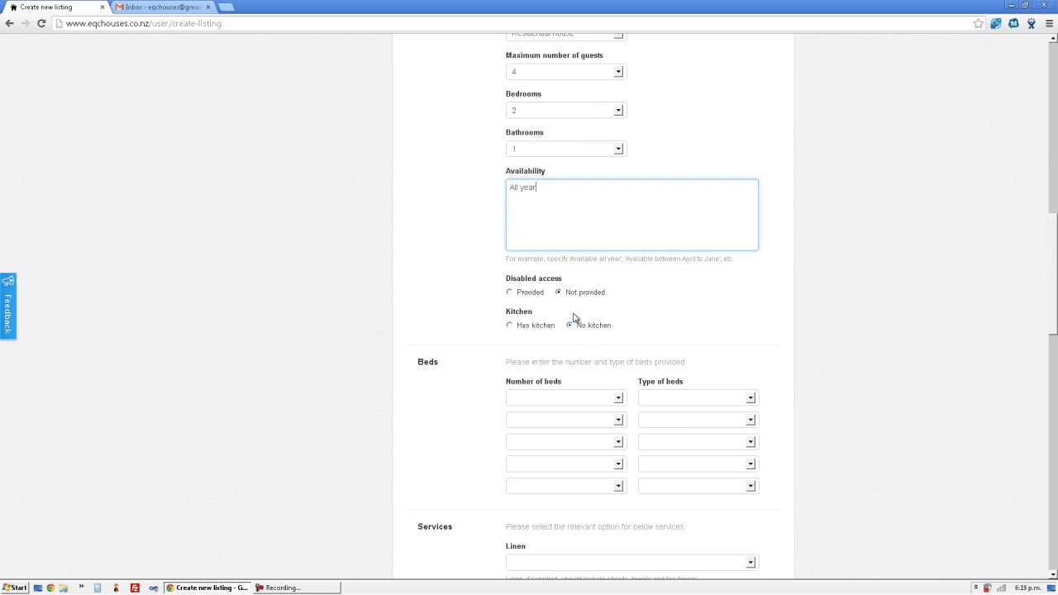
left_click(546, 327)
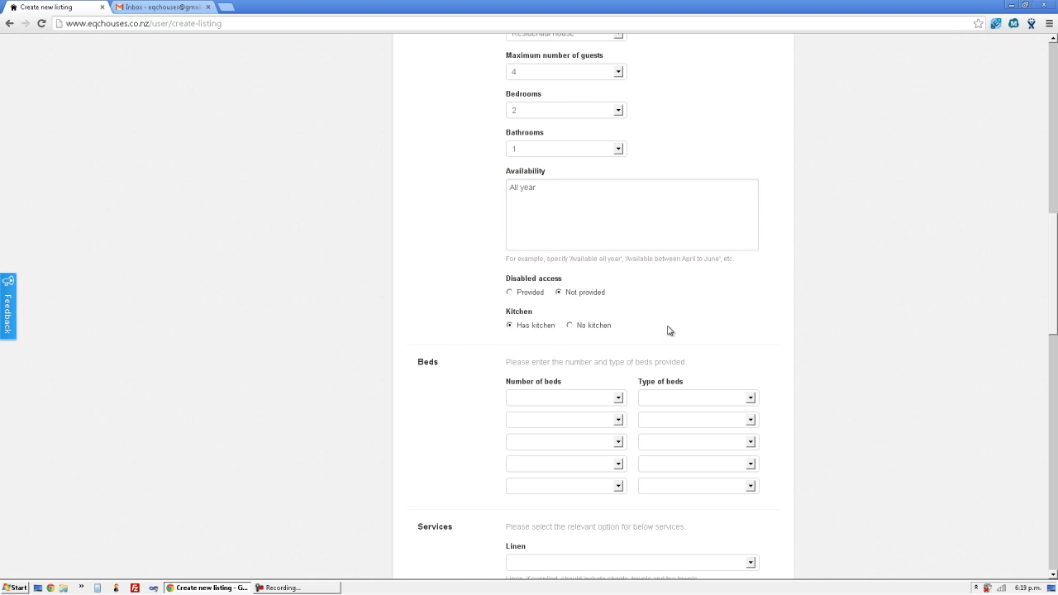
middle_click(733, 306)
scroll(733, 305, "down", 2)
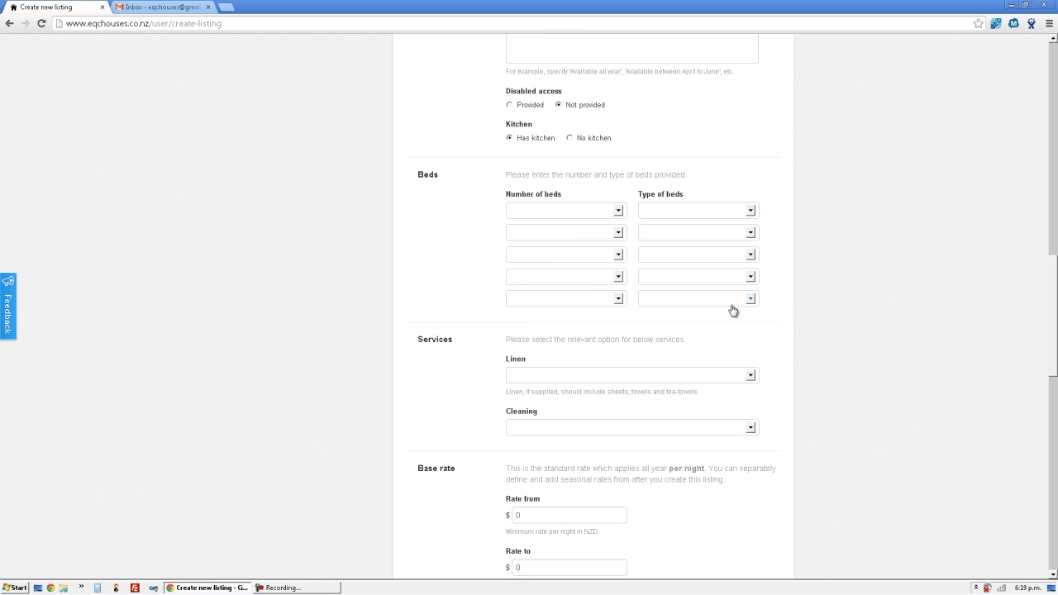
- Set the first beds entry to 2 Single(s)
left_click(607, 213)
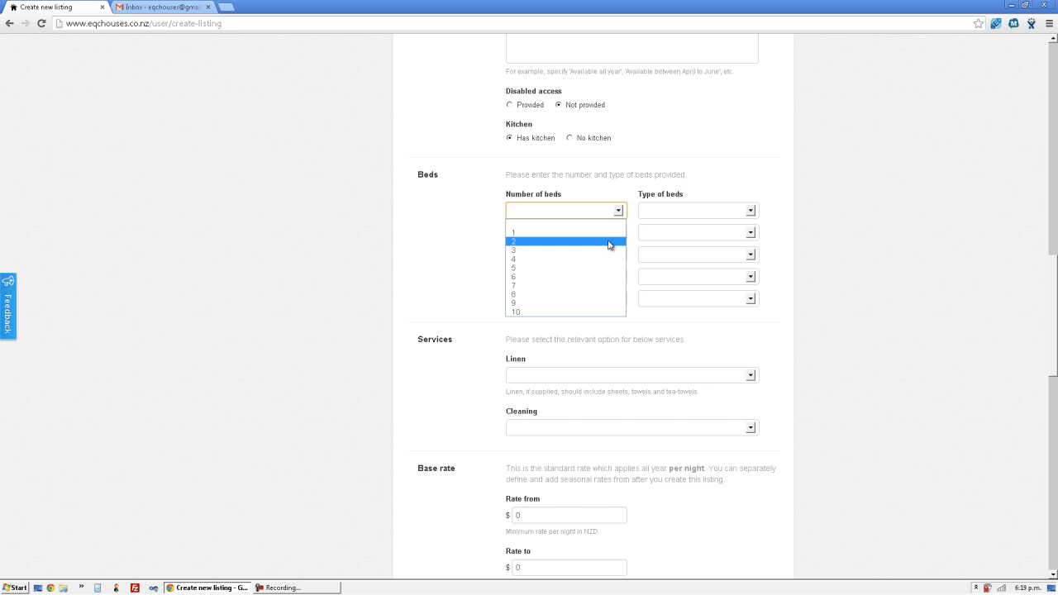
left_click(608, 241)
left_click(707, 216)
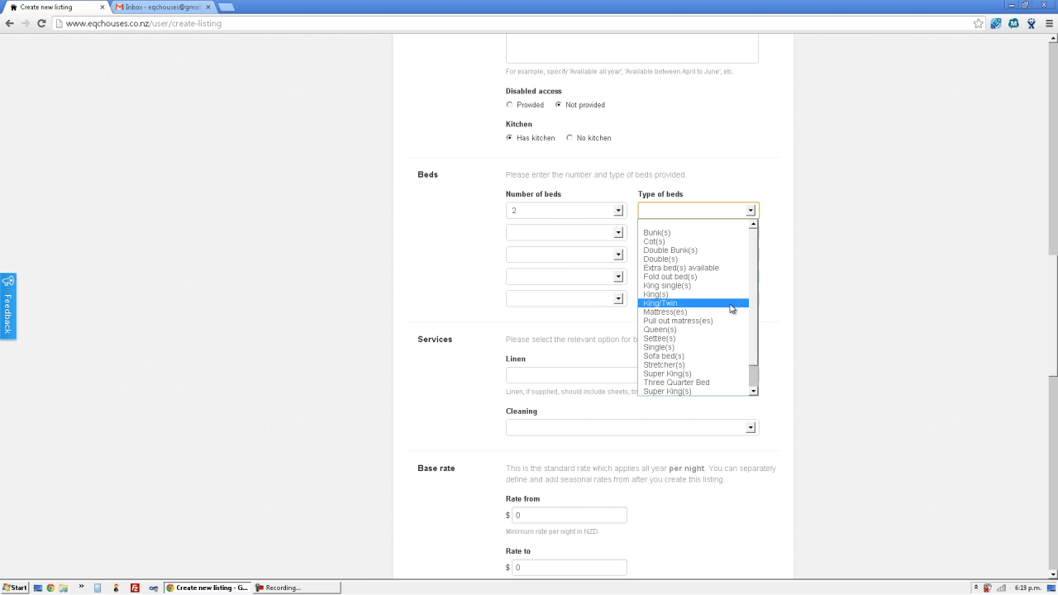
left_click(741, 348)
left_click(792, 324)
scroll(768, 310, "down", 2)
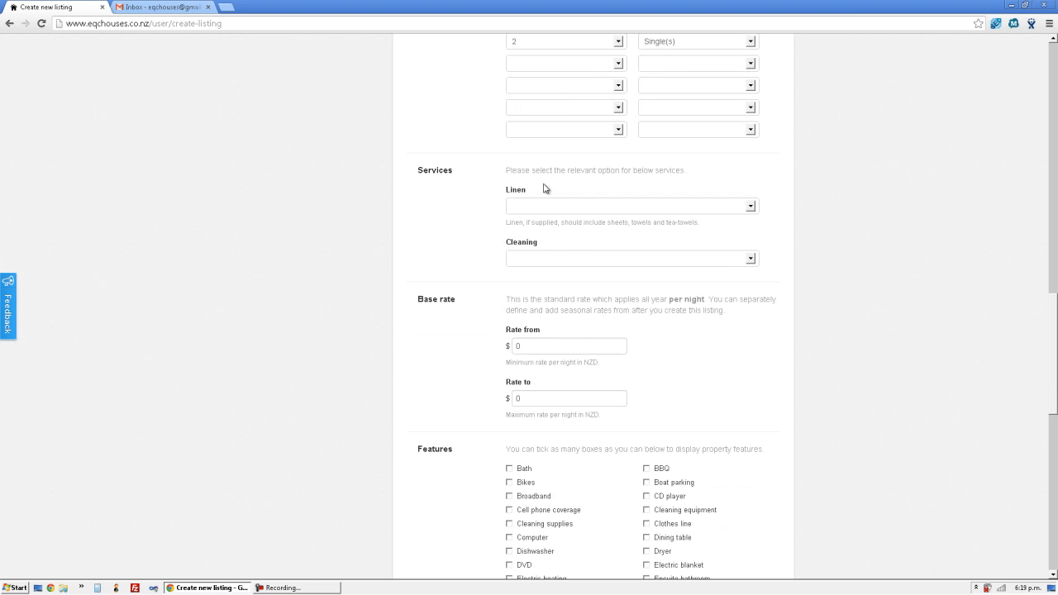
scroll(532, 182, "up", 2)
scroll(532, 182, "down", 2)
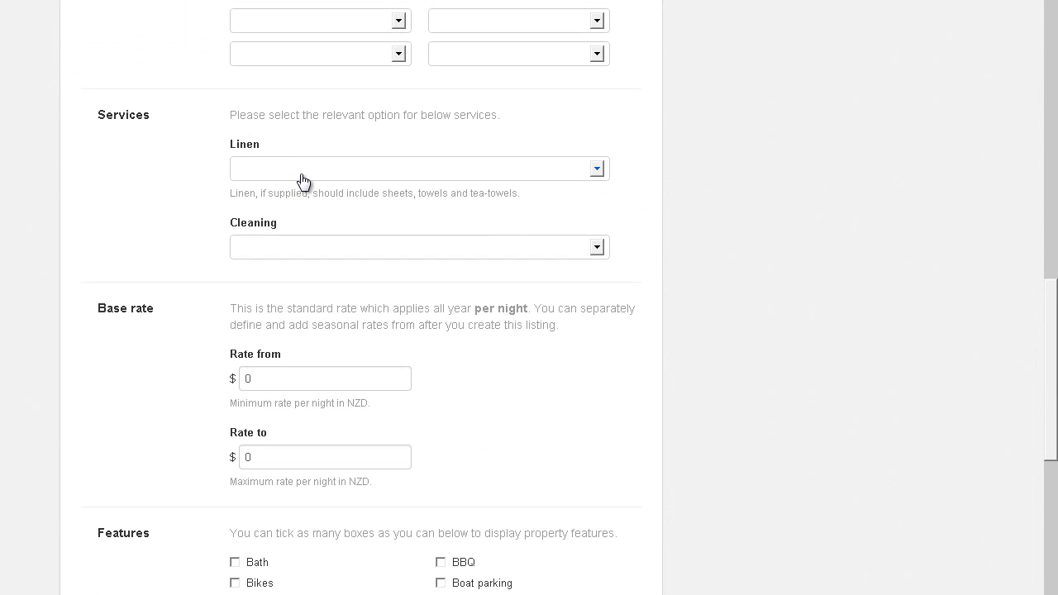
- Set services to Bring your own linen and Visitors to clean up
left_click(295, 179)
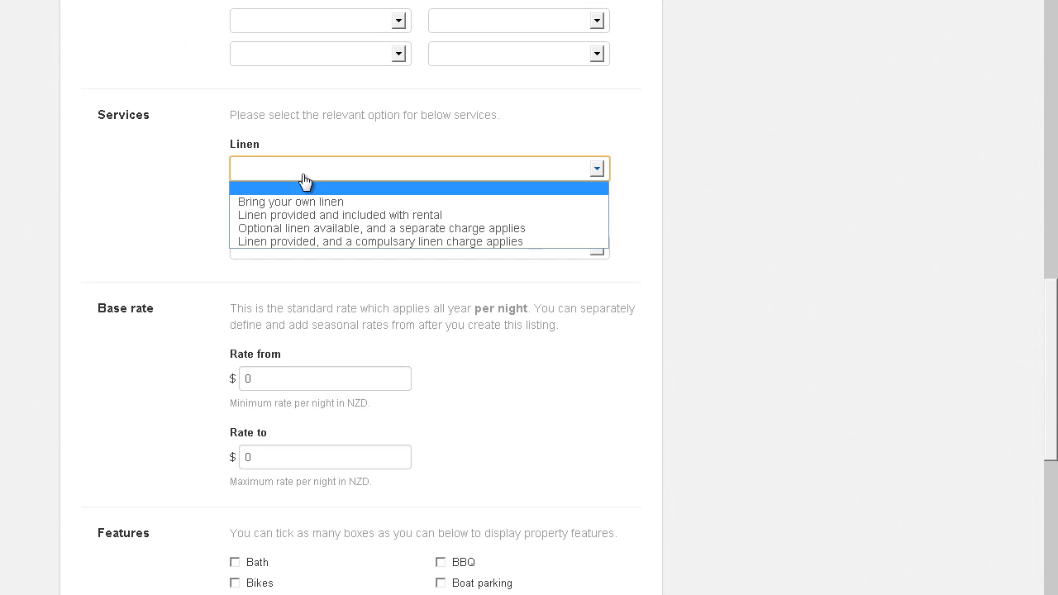
left_click(349, 203)
left_click(386, 254)
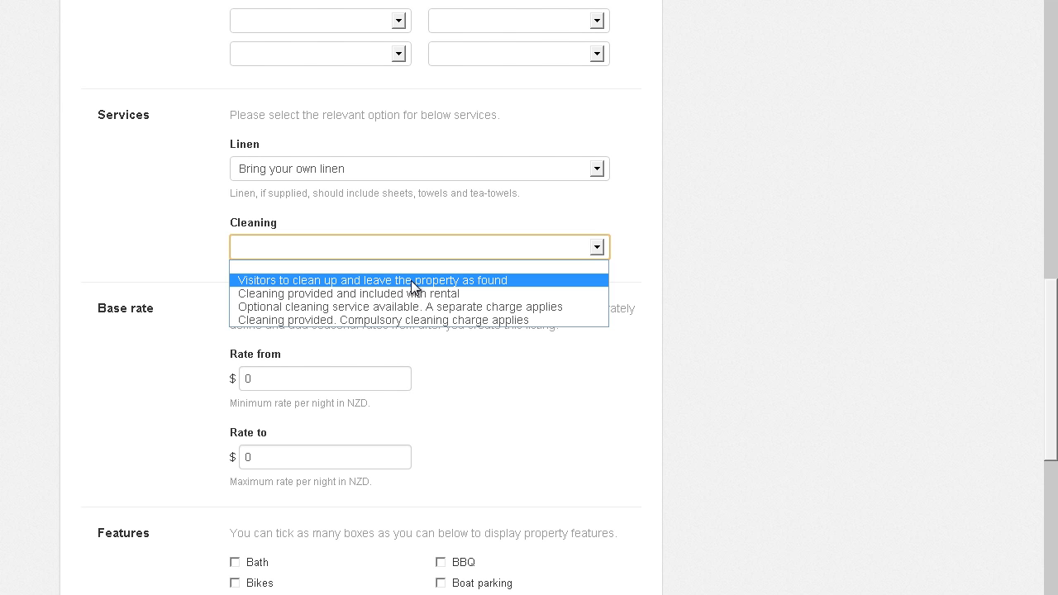
left_click(410, 280)
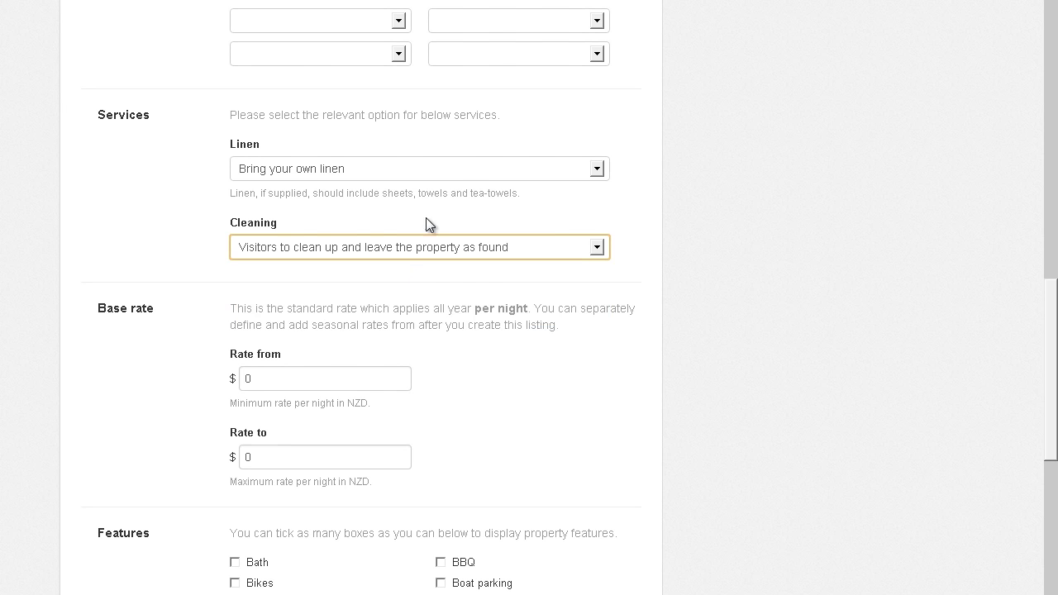
left_click(453, 177)
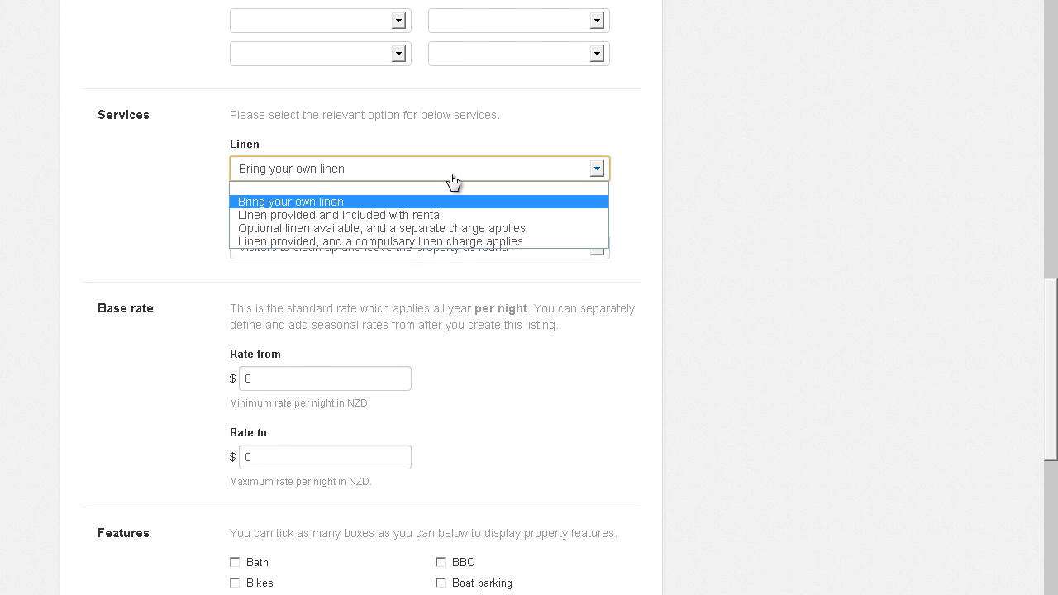
left_click(453, 180)
- Set the nightly rate range from 200 to 240
left_click(365, 374)
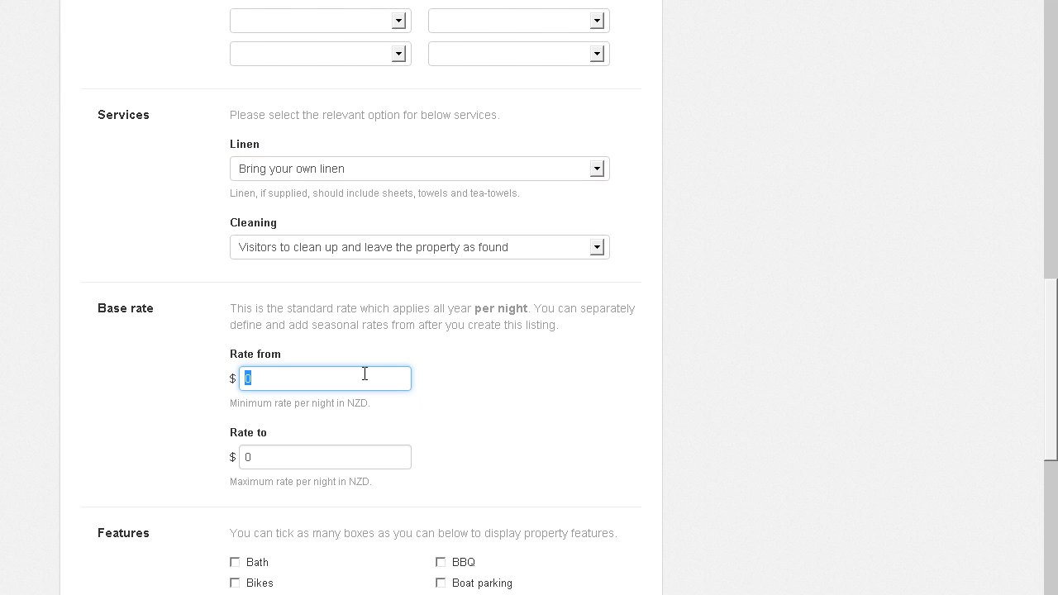
middle_click(480, 326)
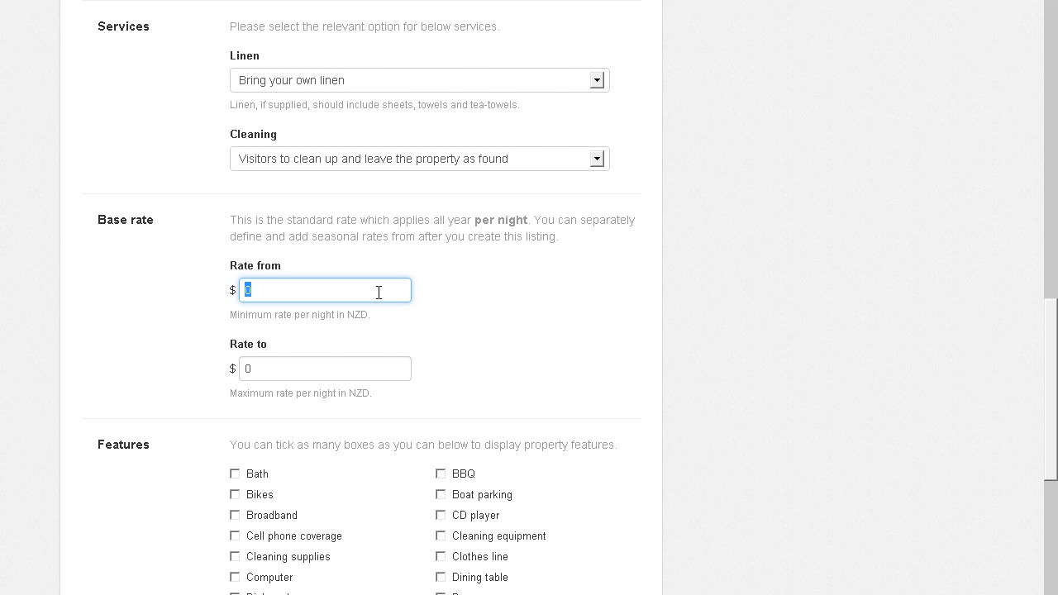
type("200")
key("Tab")
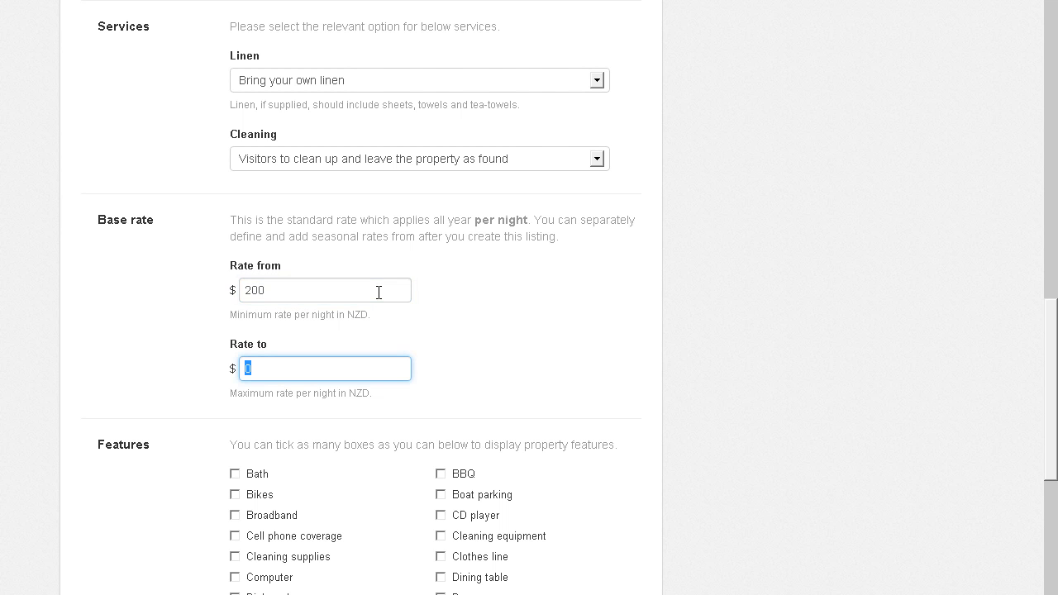
middle_click(686, 353)
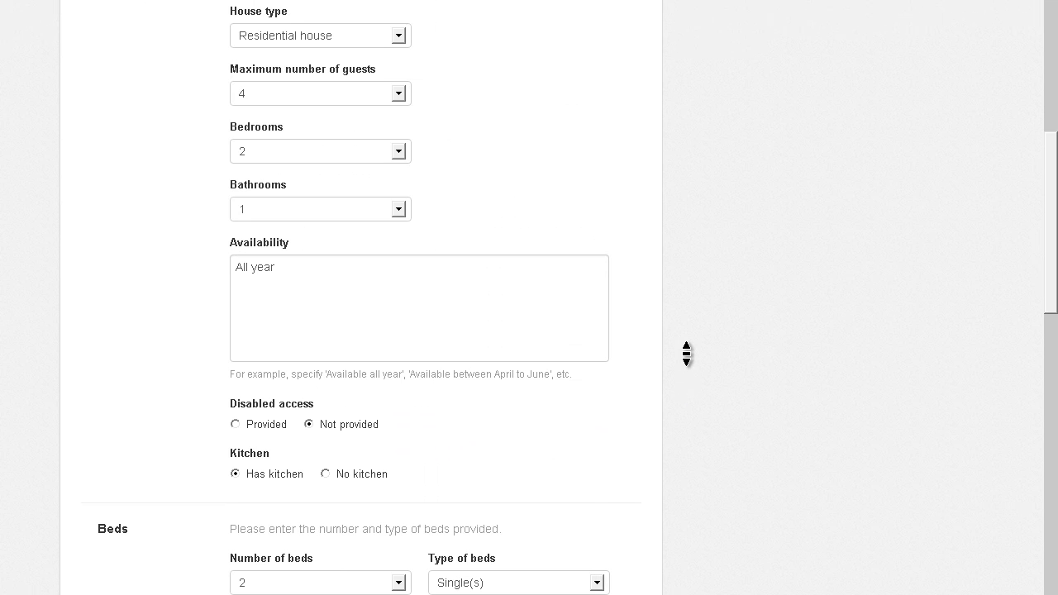
middle_click(686, 353)
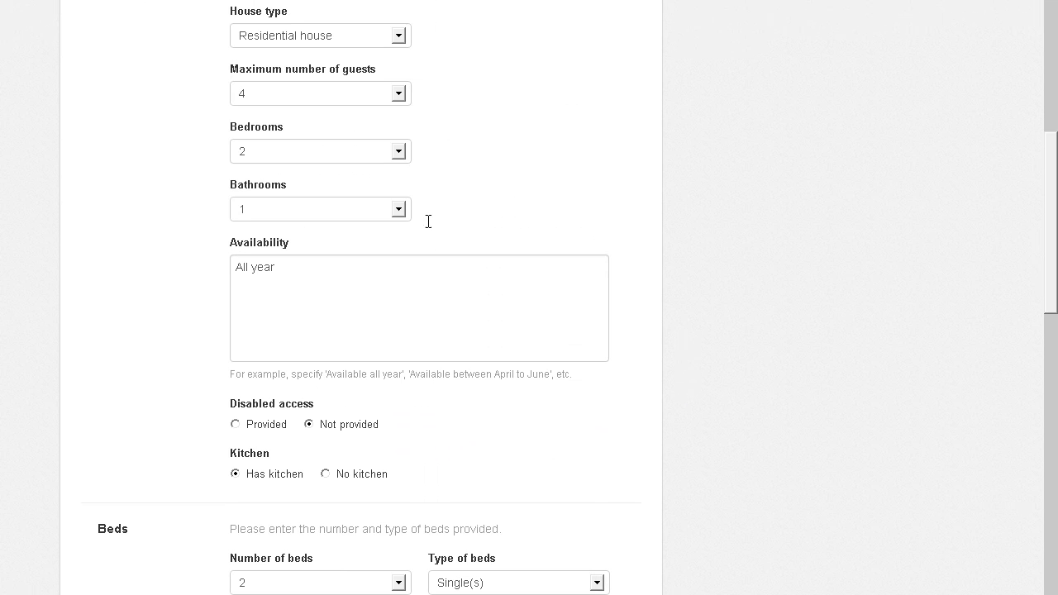
left_click(334, 96)
left_click(339, 97)
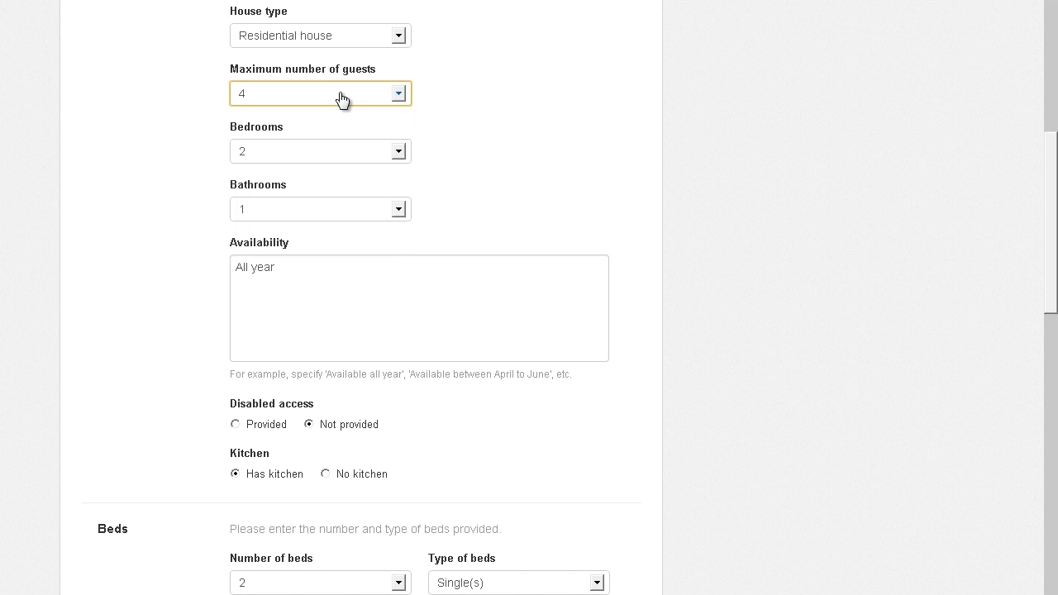
middle_click(714, 177)
middle_click(715, 177)
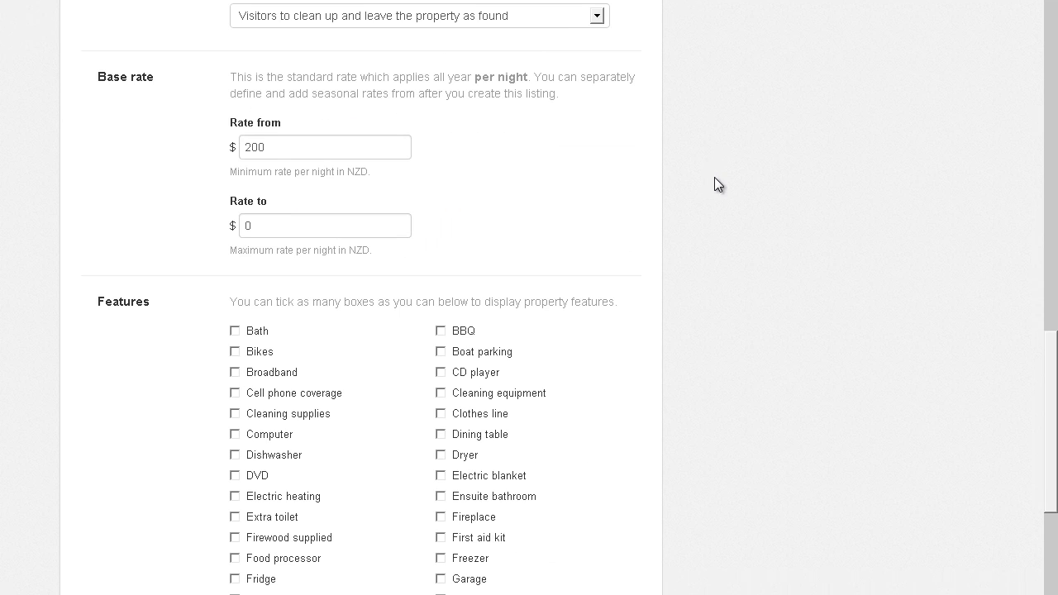
left_click(378, 230)
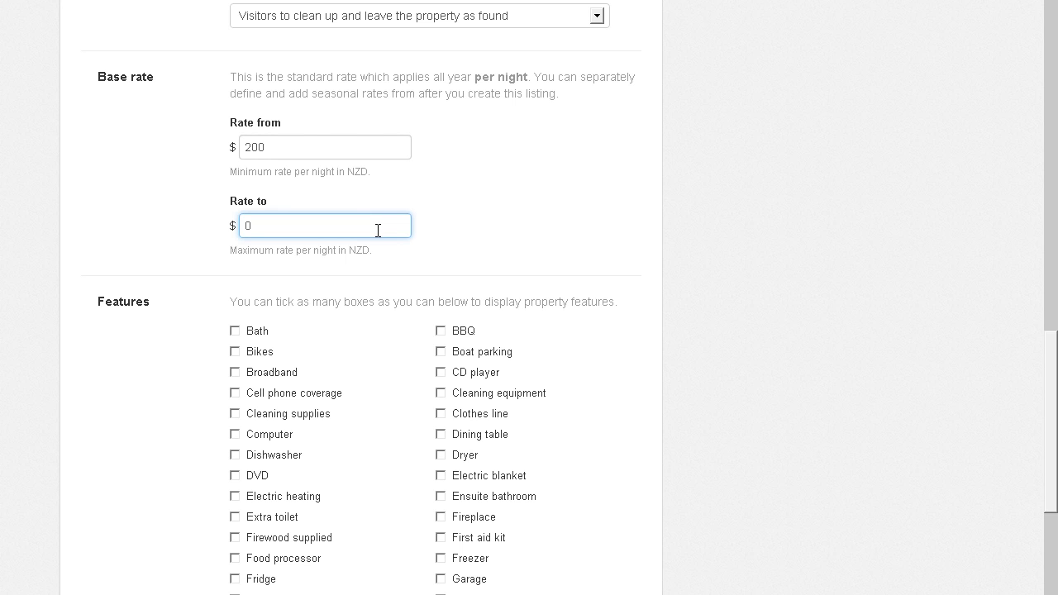
key("BackSpace")
type("240")
middle_click(438, 376)
- Tick Bath, Ensuite bathroom, Extra toilet, Freezer, Fridge, Garage, Sofa, TV, Sky TV and WIFI as features
scroll(438, 376, "down", 3)
scroll(437, 376, "up", 2)
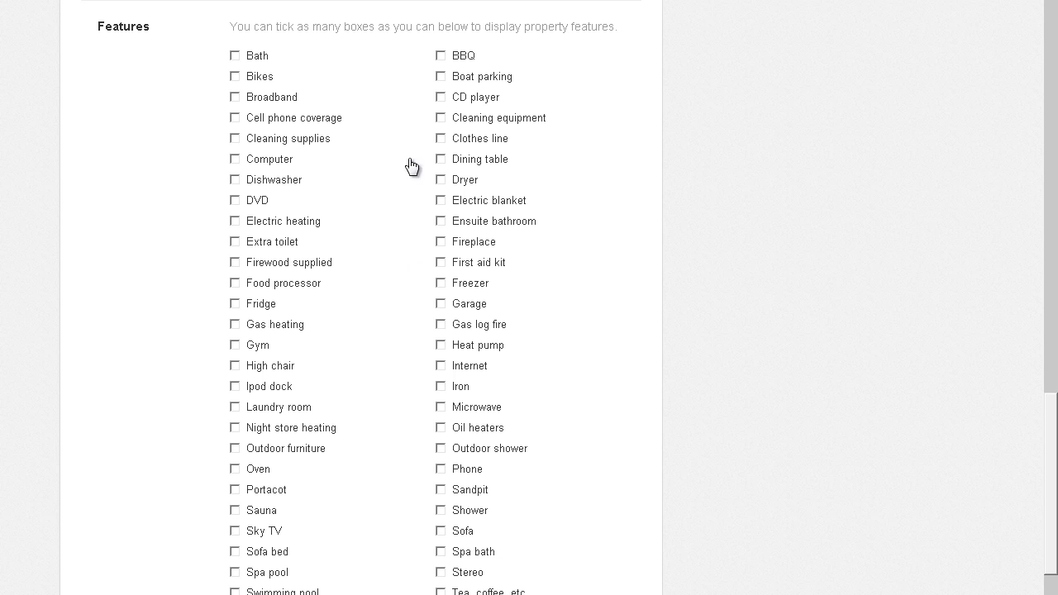
left_click(255, 57)
left_click(480, 229)
left_click(293, 242)
left_click(466, 293)
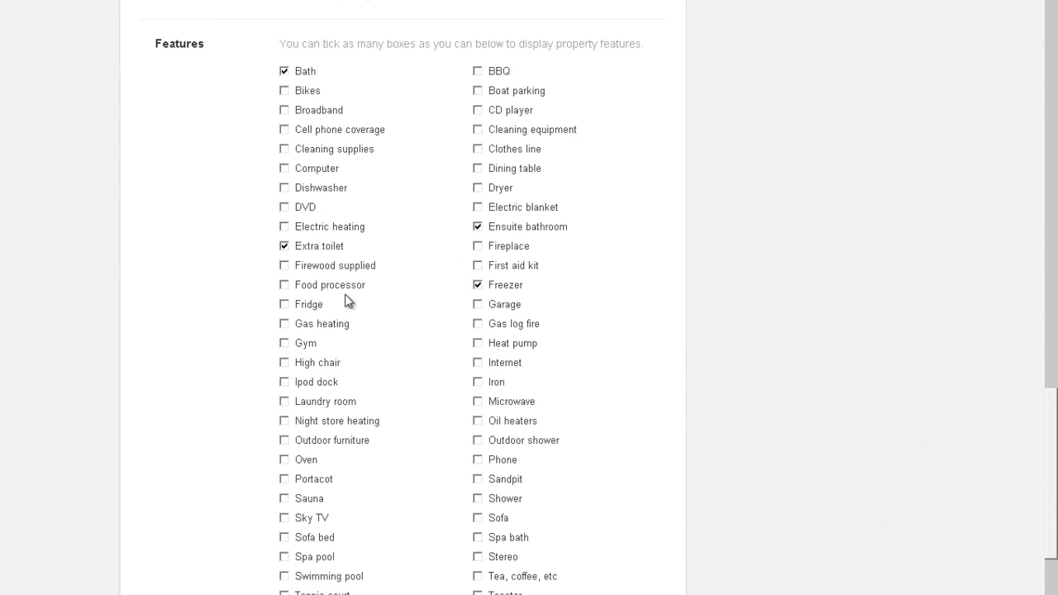
left_click(263, 303)
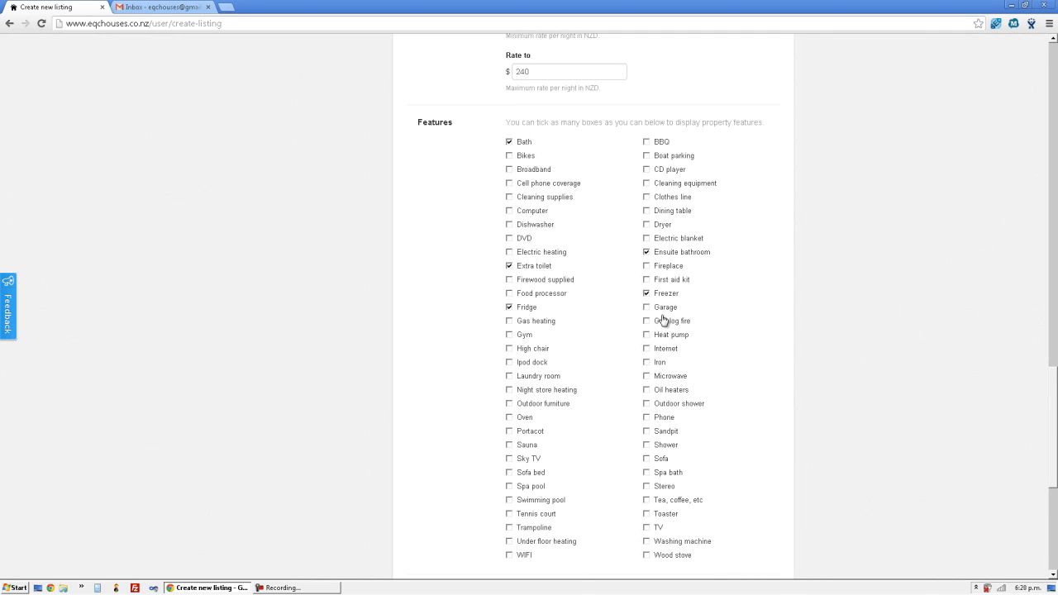
left_click(664, 310)
left_click(663, 460)
left_click(647, 528)
left_click(529, 459)
scroll(595, 455, "down", 1)
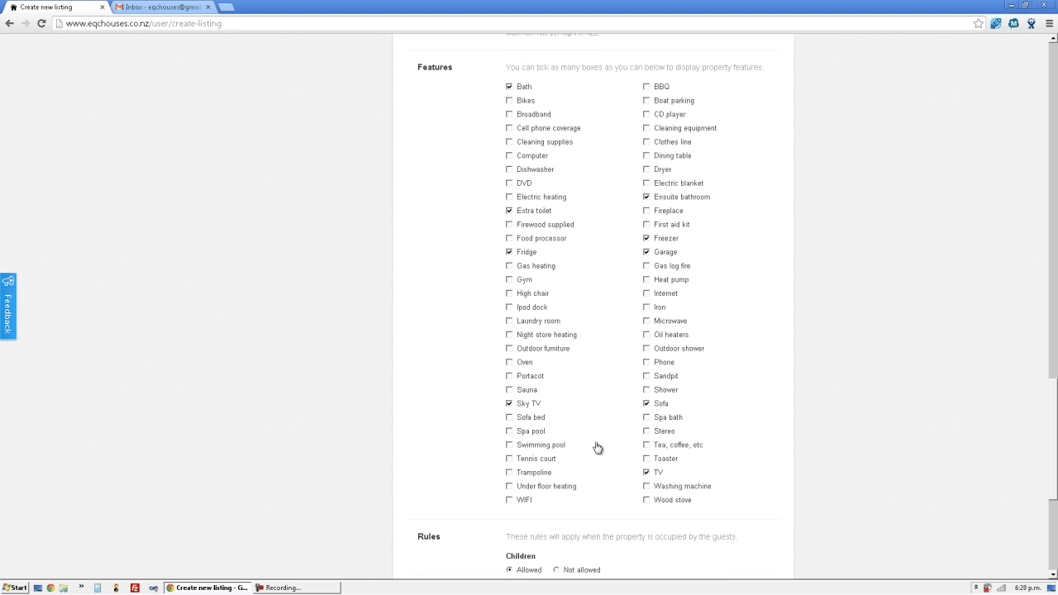
left_click(524, 502)
scroll(588, 461, "down", 3)
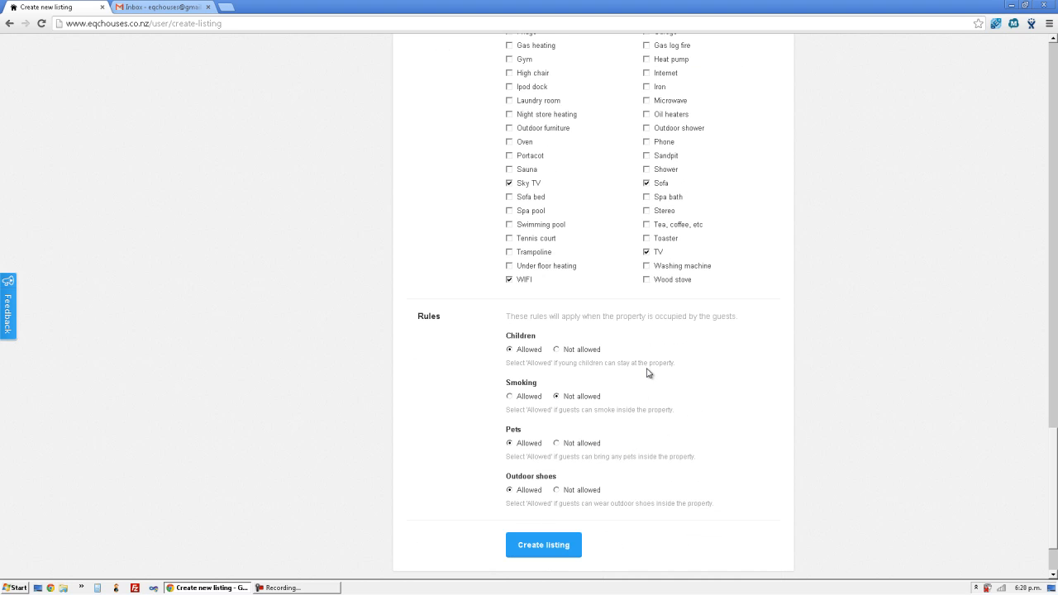
- Set Pets and Outdoor shoes to Not allowed, then scroll back up the form
scroll(576, 344, "down", 2)
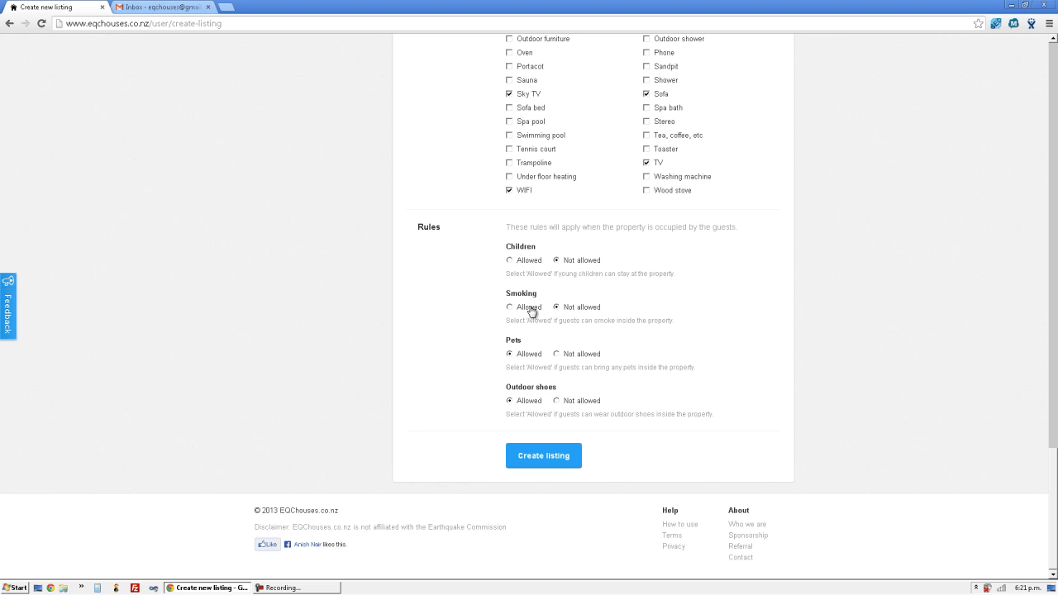
left_click(556, 355)
left_click(580, 403)
scroll(696, 368, "up", 15)
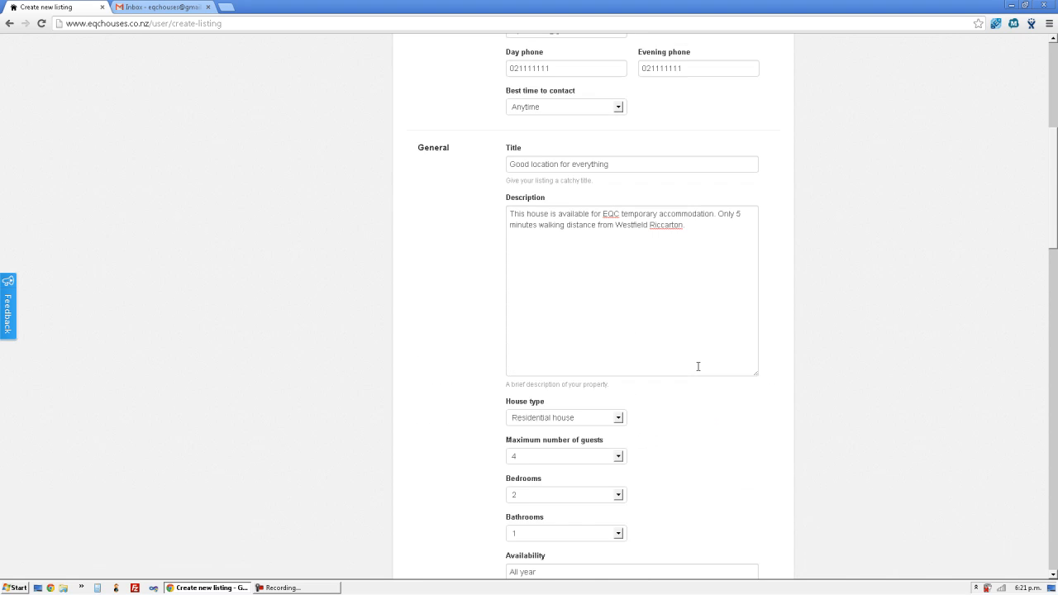
scroll(698, 366, "up", 7)
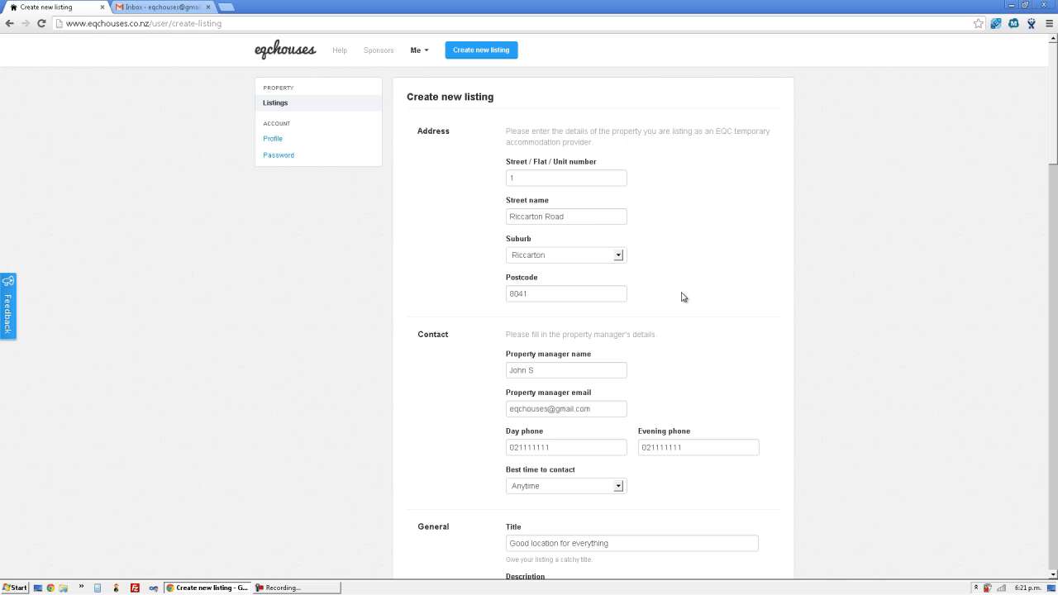
left_click_drag(1053, 128, 1056, 537)
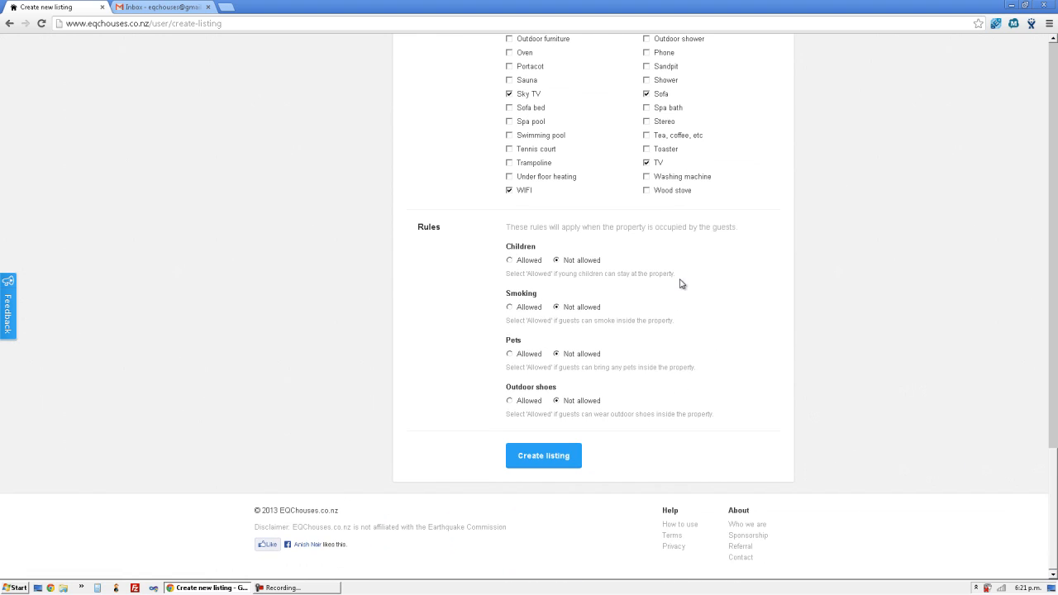
left_click(567, 462)
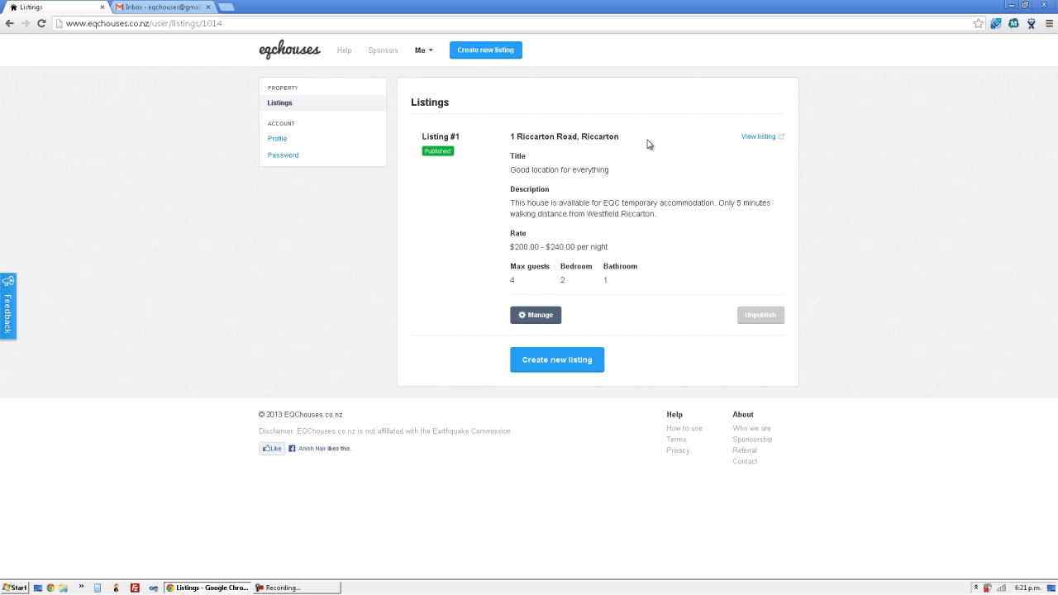
middle_click(758, 137)
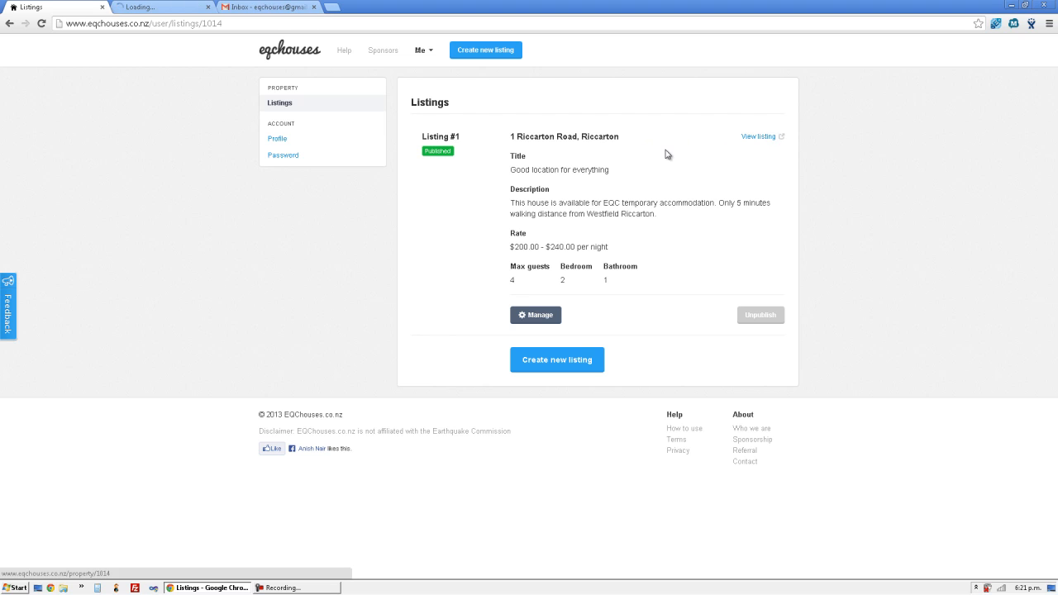
- Browse the 'Good location for everything' public page's description, facilities and rules
left_click(172, 10)
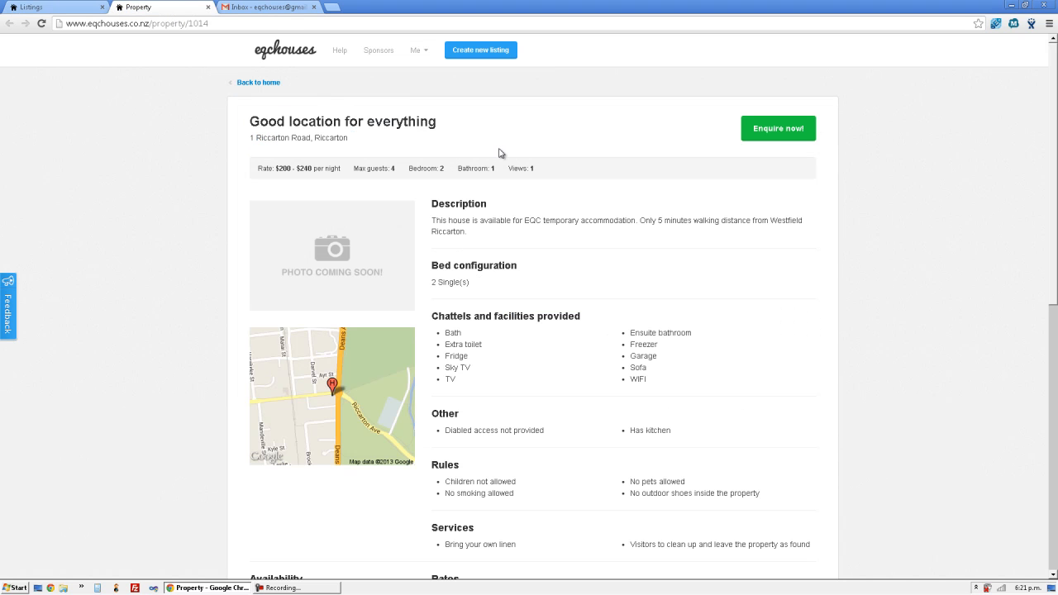
scroll(499, 153, "down", 7)
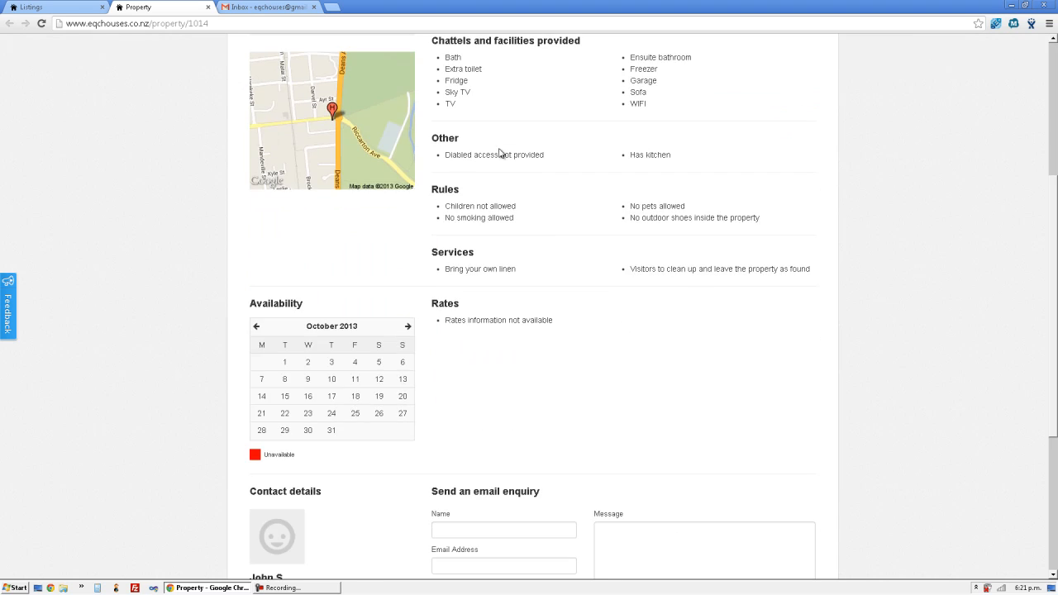
scroll(500, 153, "up", 8)
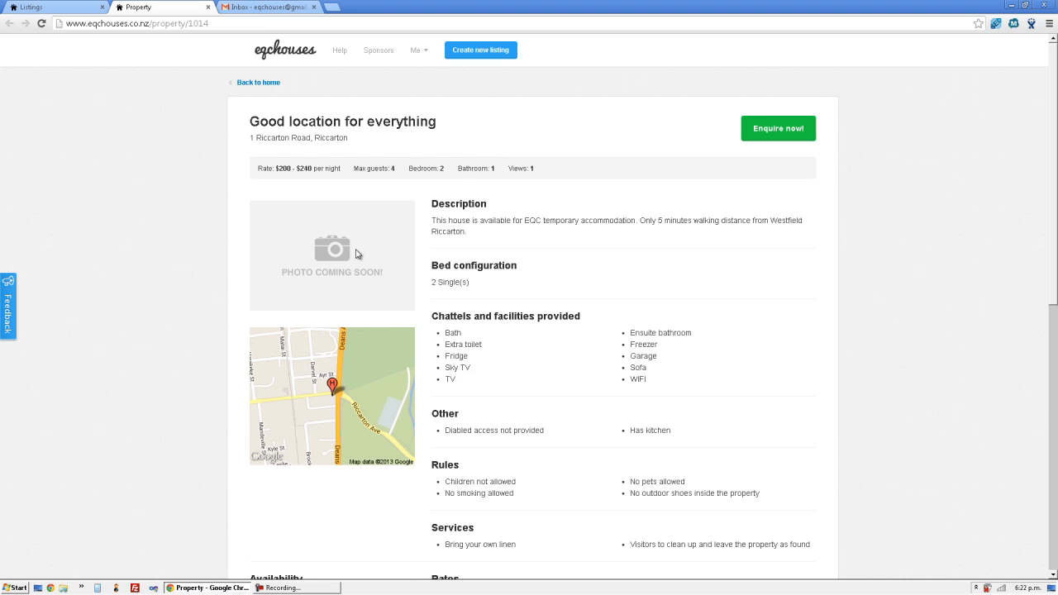
scroll(502, 211, "down", 3)
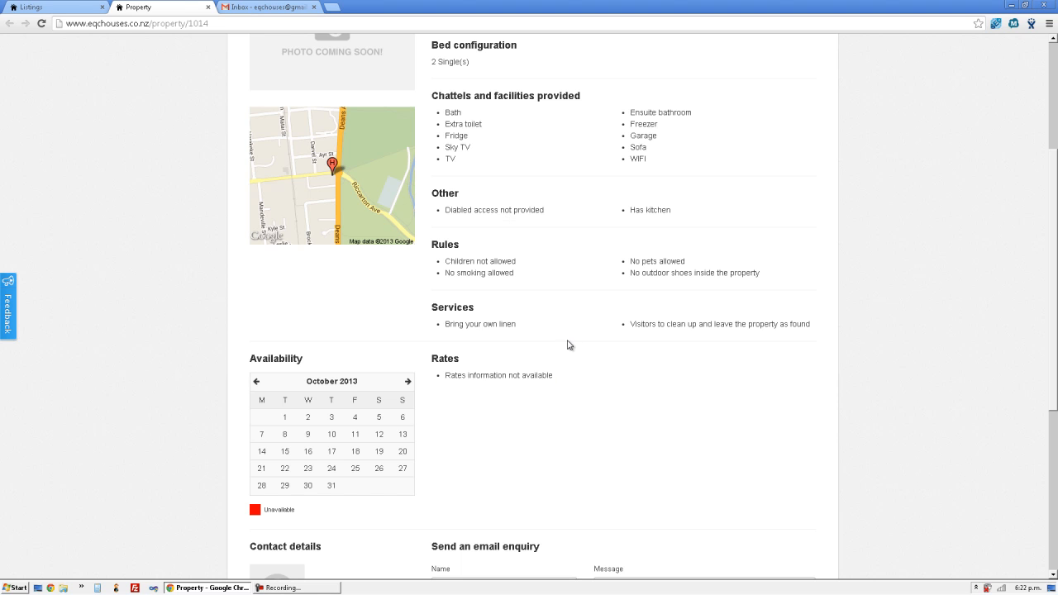
scroll(567, 330, "up", 3)
scroll(567, 331, "down", 7)
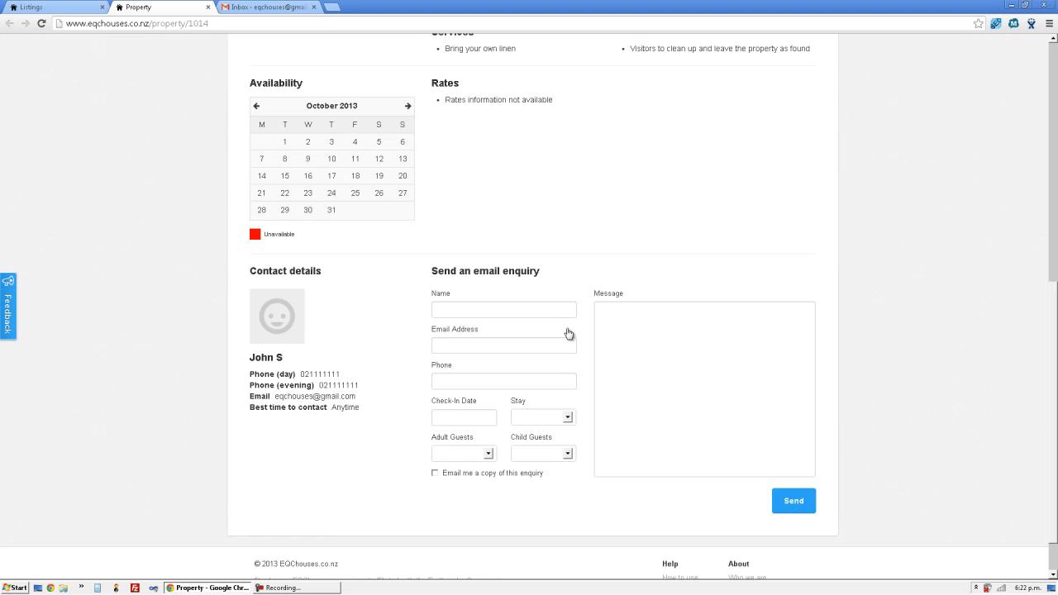
- Advance the availability calendar six months, then return to the Listings dashboard
left_click(408, 106)
left_click(407, 106)
left_click(407, 106)
left_click(407, 107)
left_click(407, 106)
left_click(407, 107)
left_click(408, 106)
left_click(407, 107)
scroll(542, 223, "up", 6)
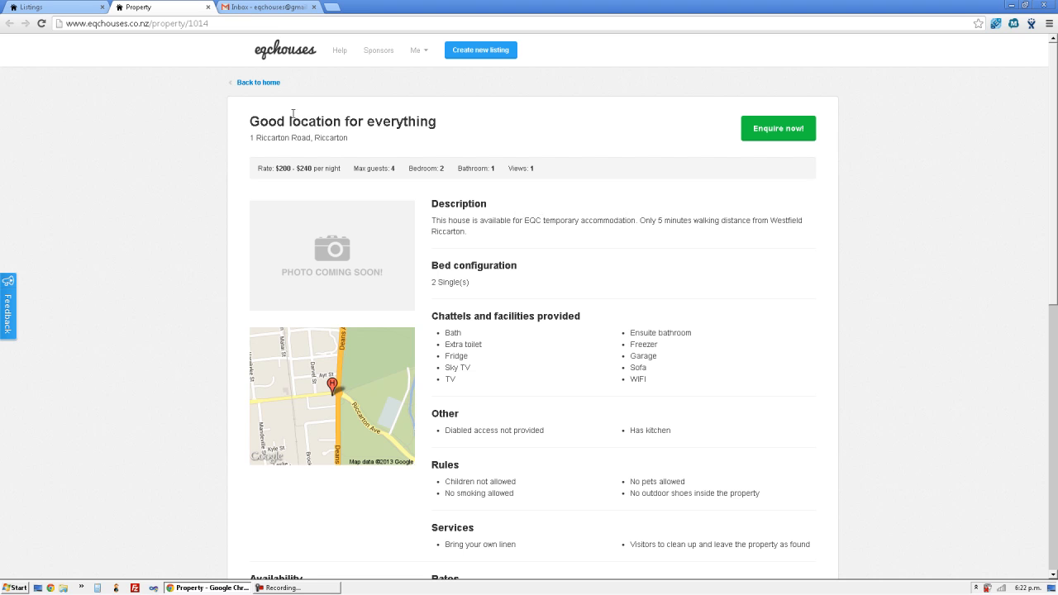
left_click(66, 10)
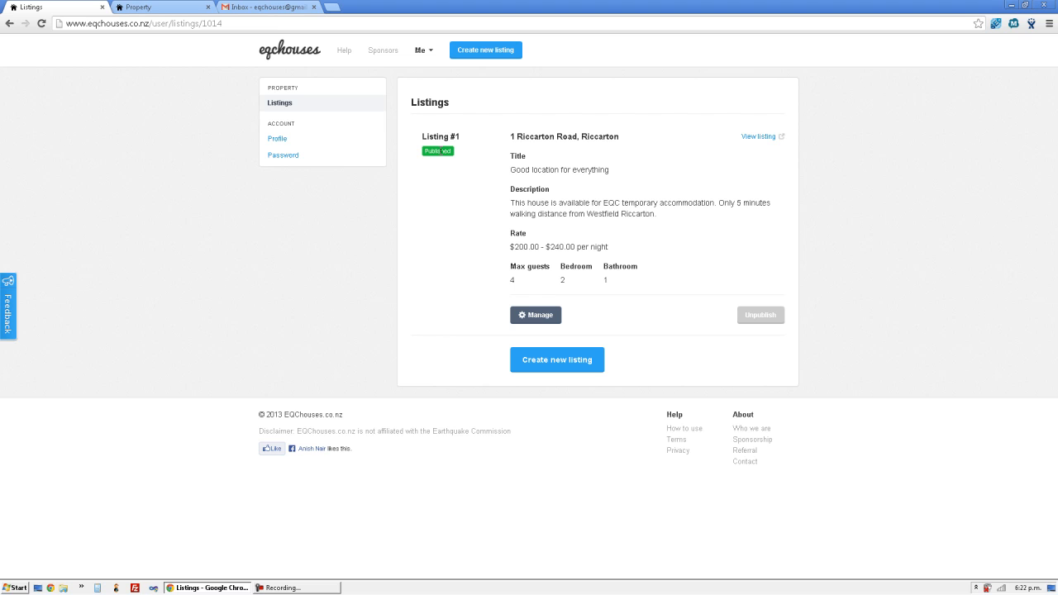
- Confirm 'Good location for everything' appears among the home page's public listings, then return to Listings
left_click(136, 10)
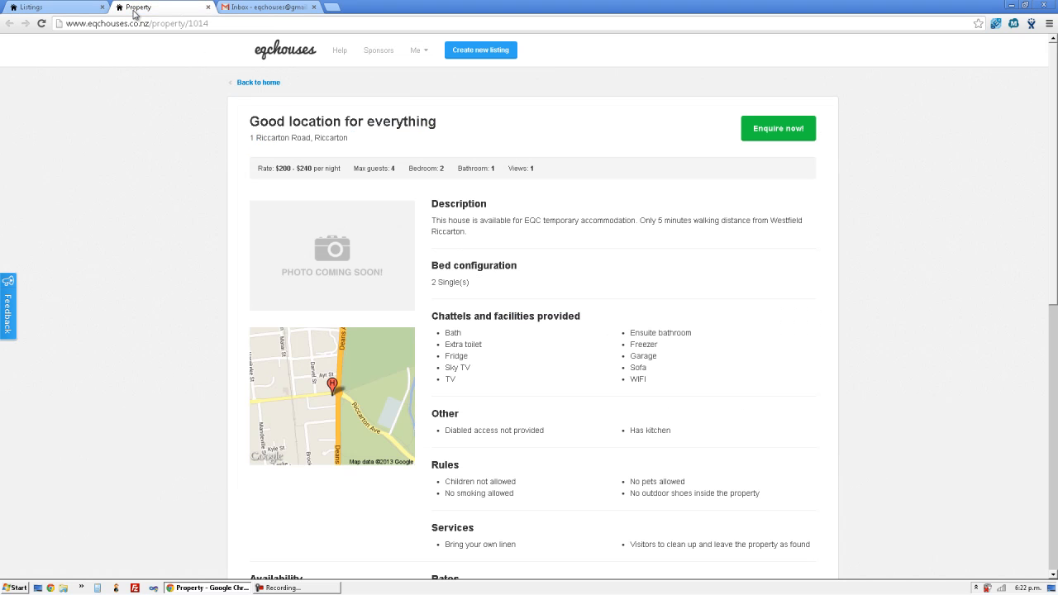
left_click(299, 65)
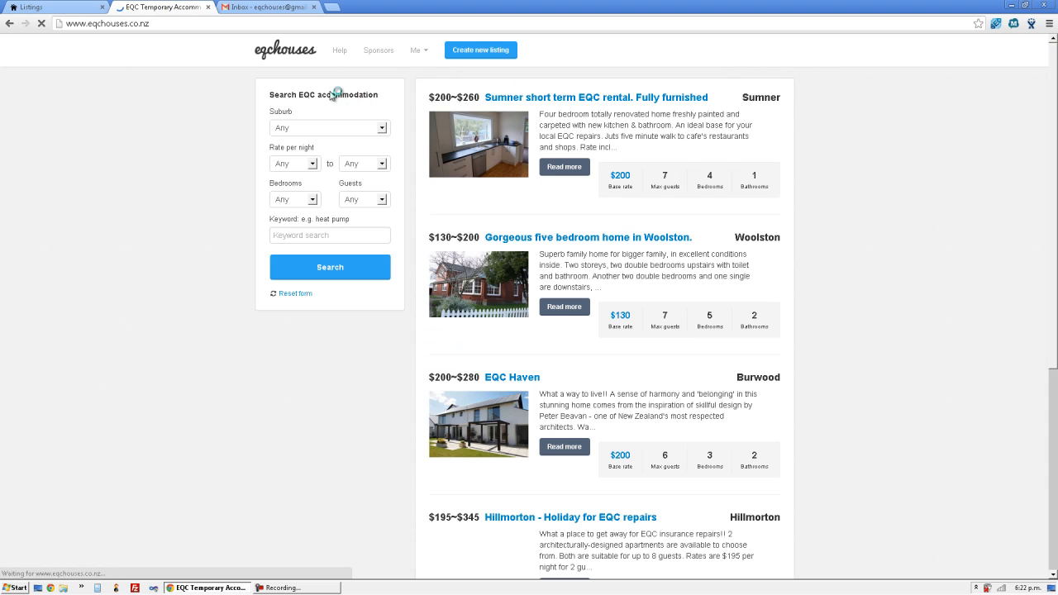
scroll(430, 125, "down", 4)
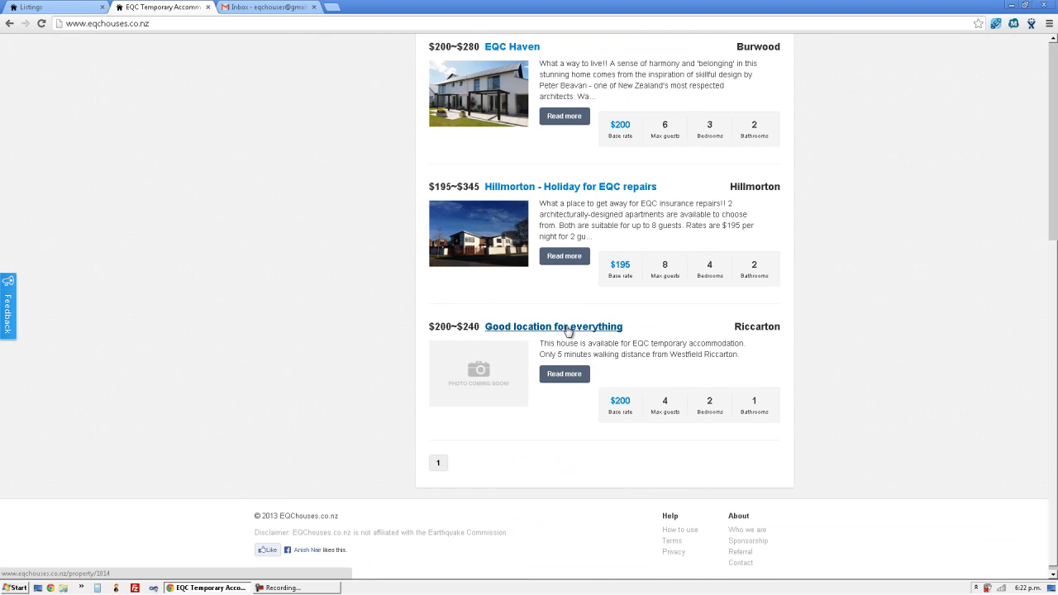
scroll(659, 329, "down", 1)
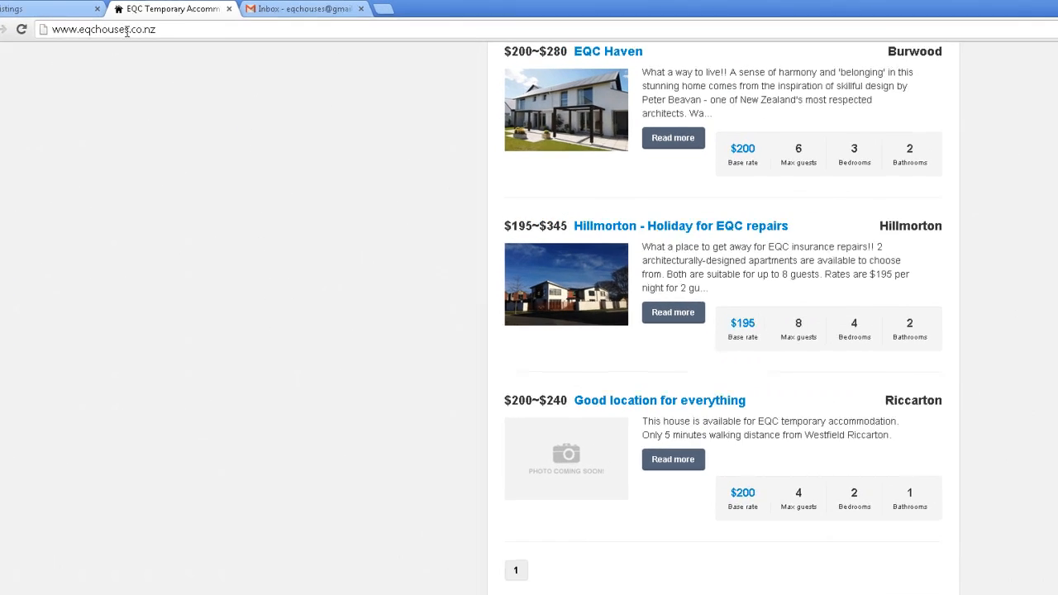
left_click(71, 9)
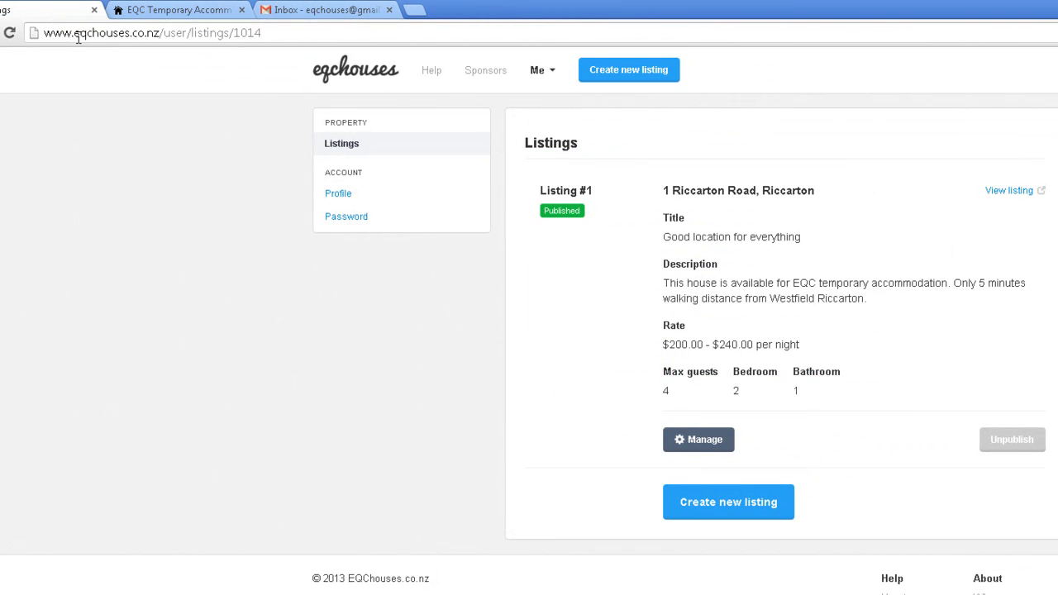
left_click(1011, 447)
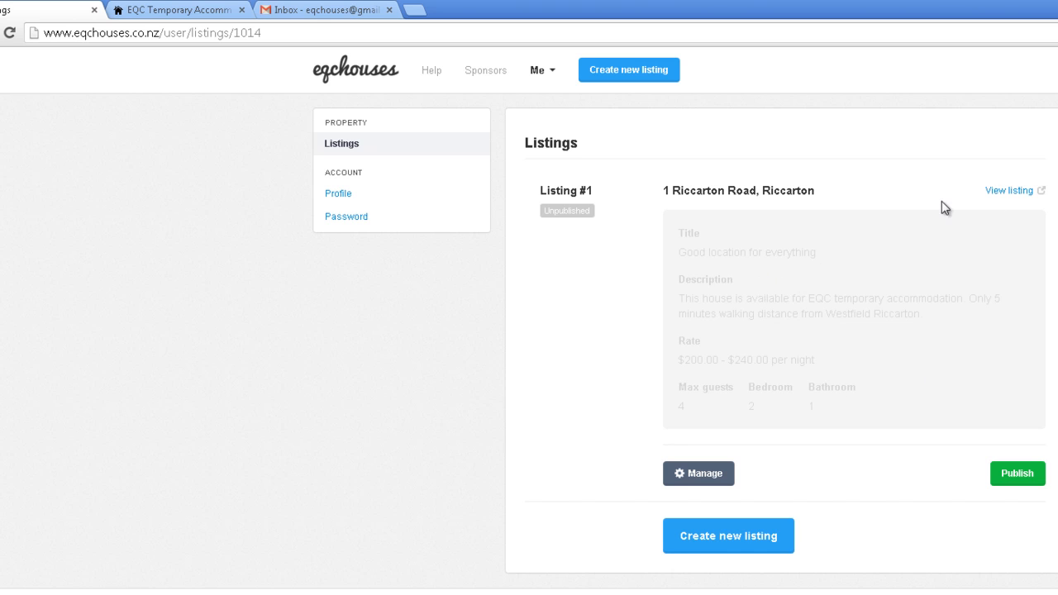
left_click(1002, 201)
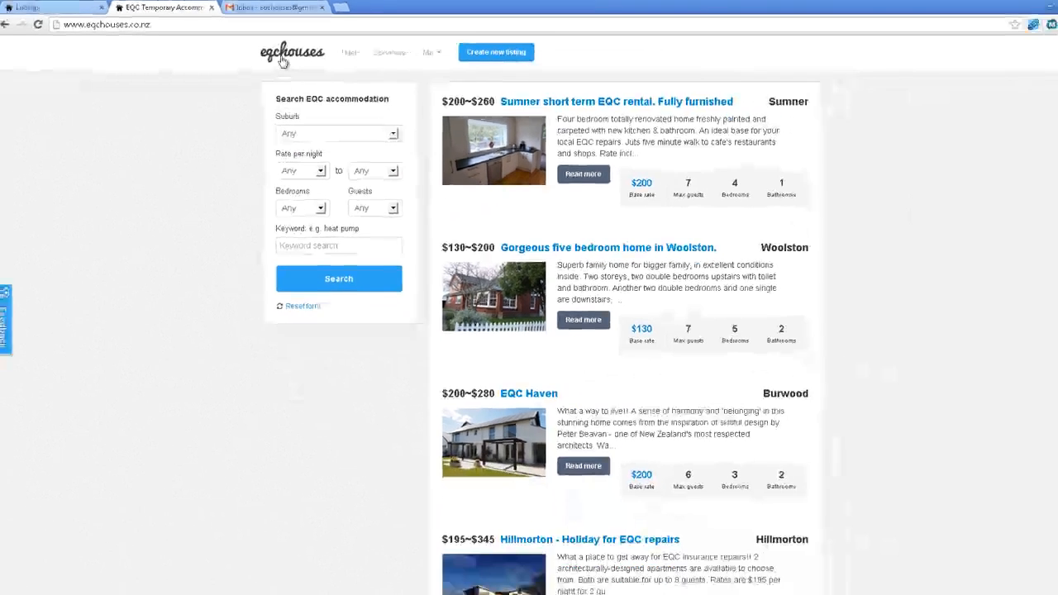
left_click(275, 55)
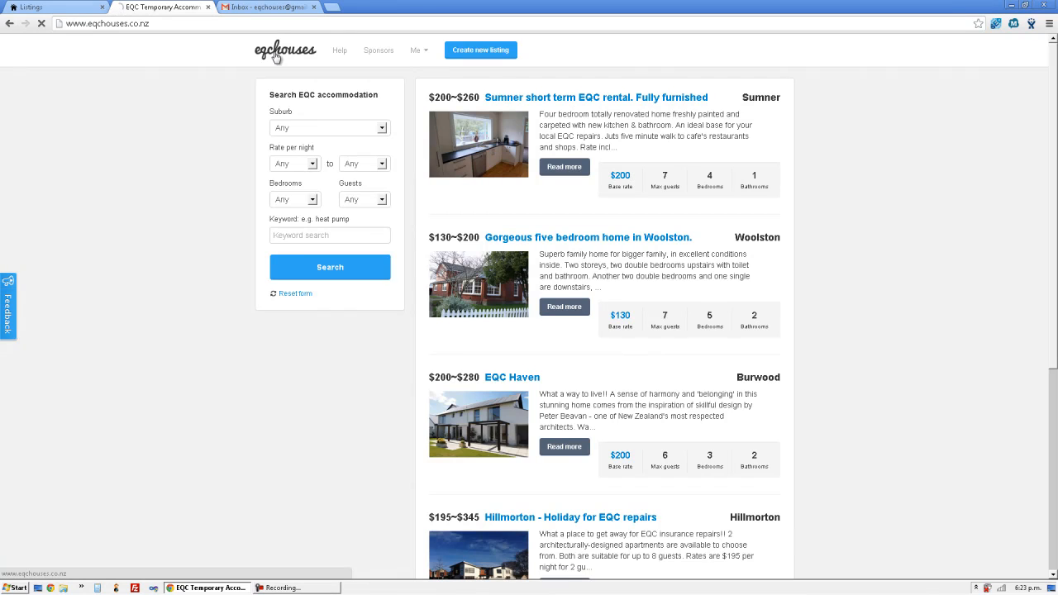
scroll(306, 112, "down", 3)
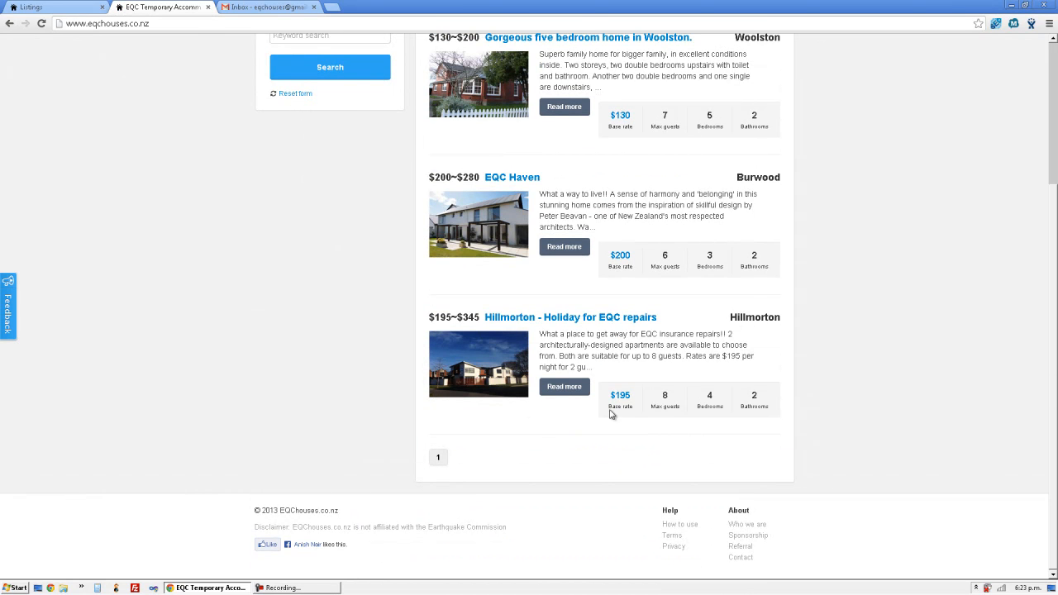
scroll(633, 376, "up", 3)
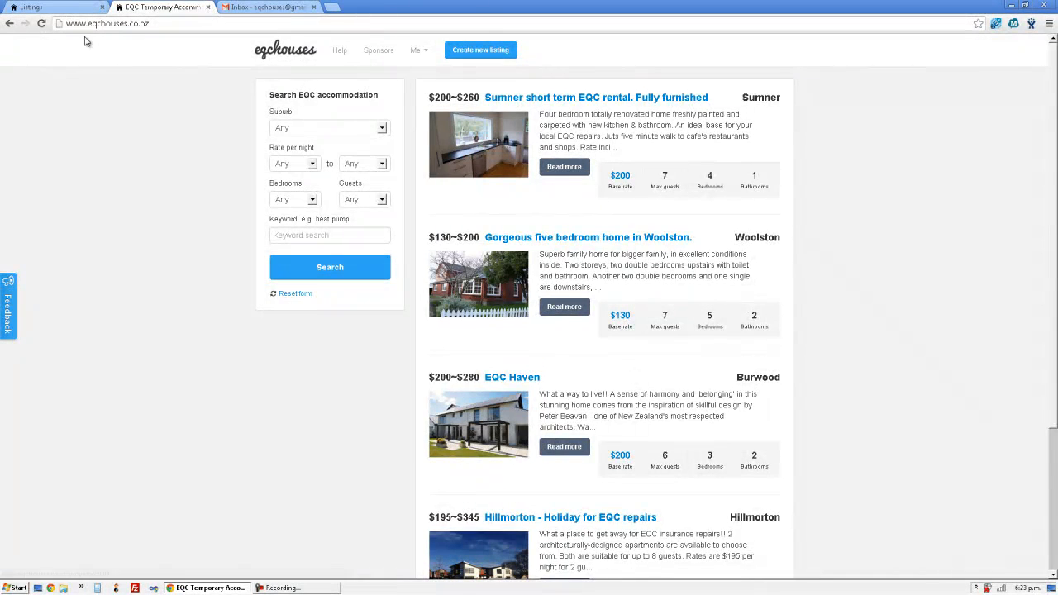
left_click(74, 10)
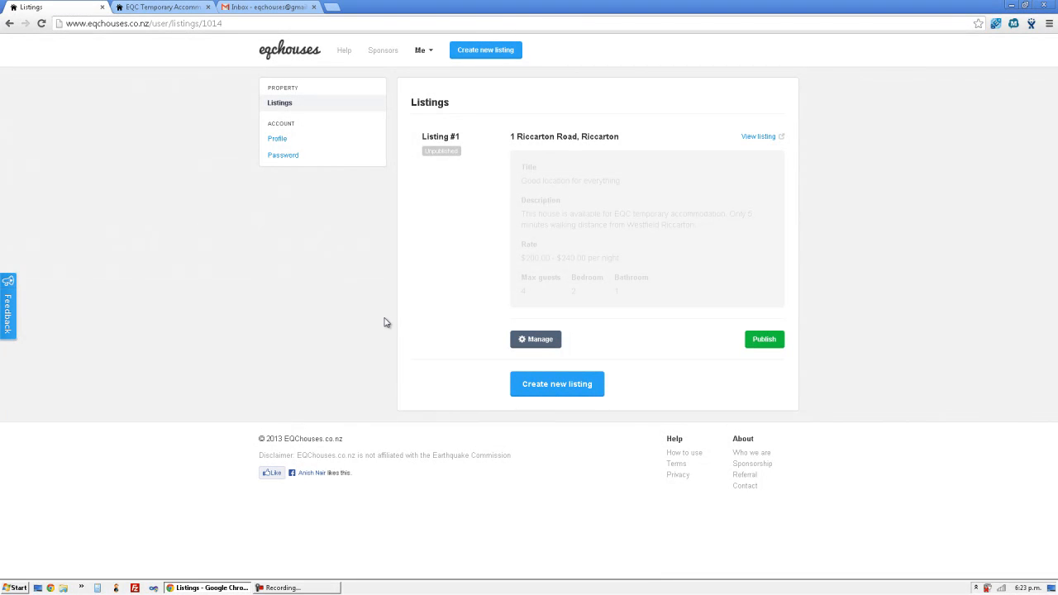
left_click(539, 339)
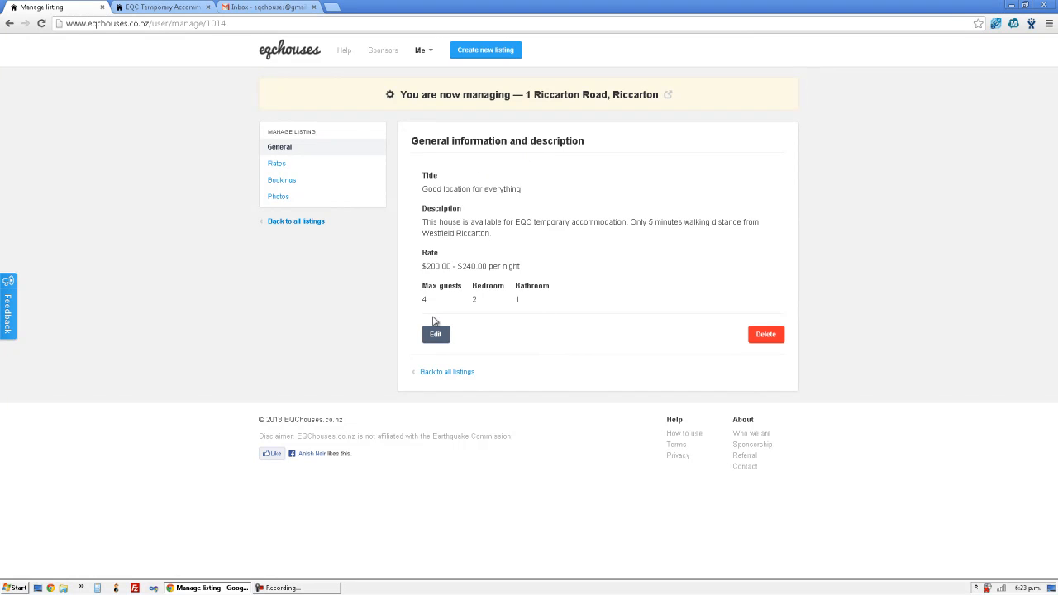
left_click(367, 167)
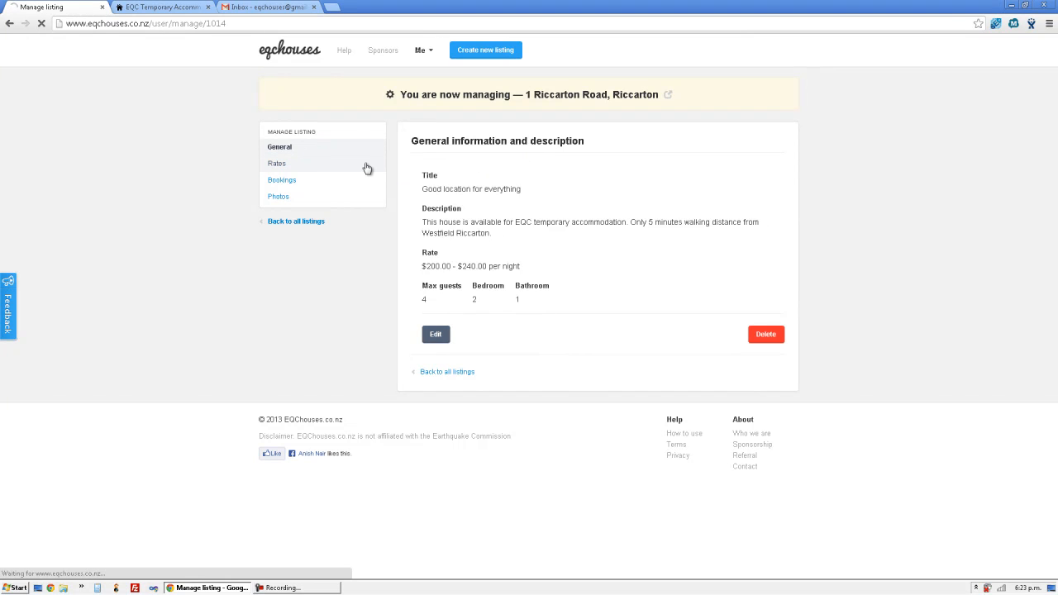
left_click(319, 191)
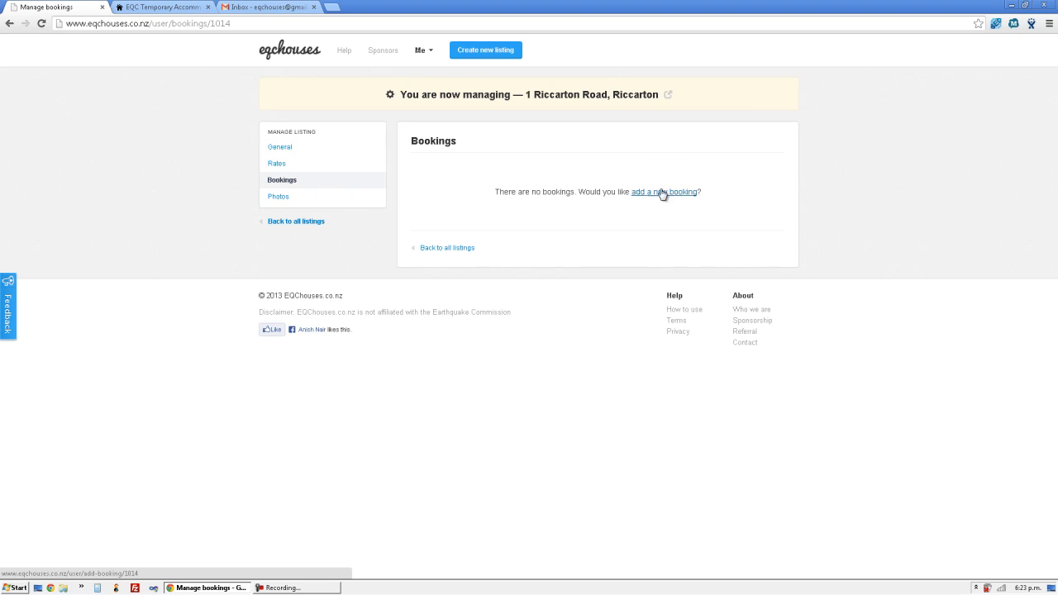
left_click(349, 194)
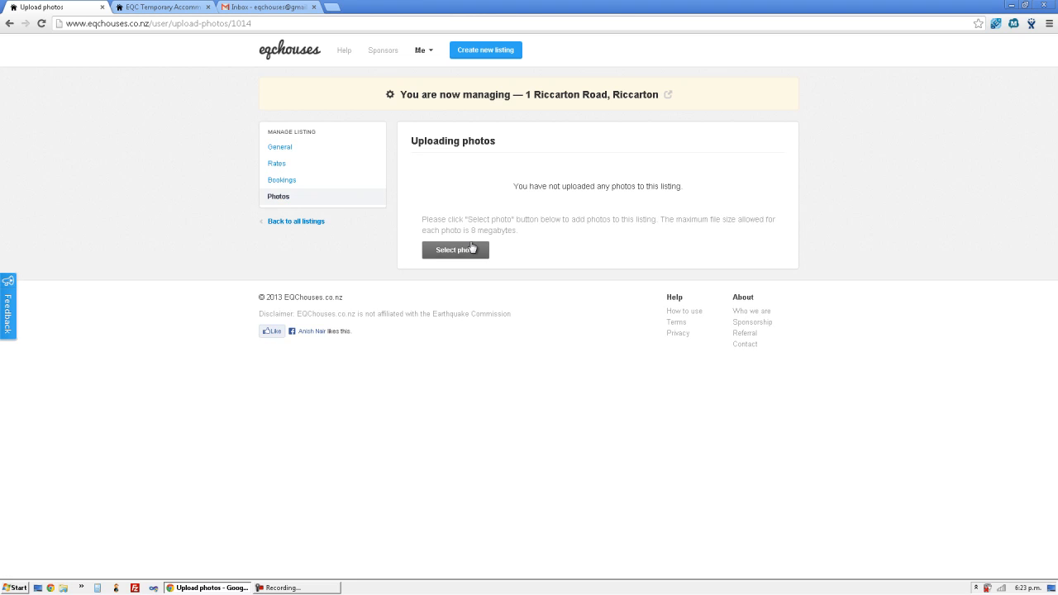
left_click(347, 149)
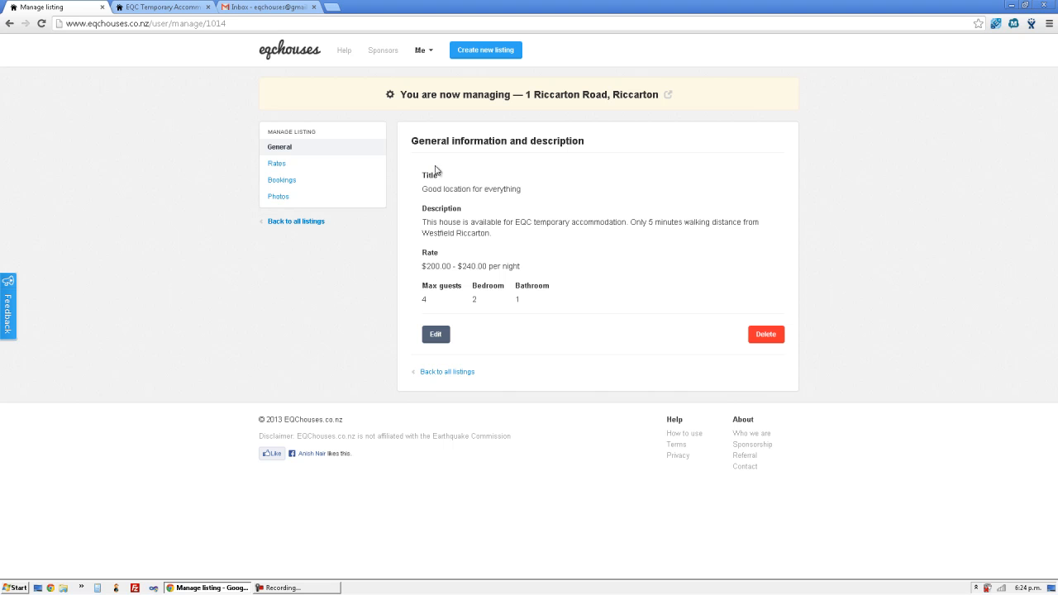
- From the Me menu's Listings dashboard, publish listing #1 again
left_click(425, 55)
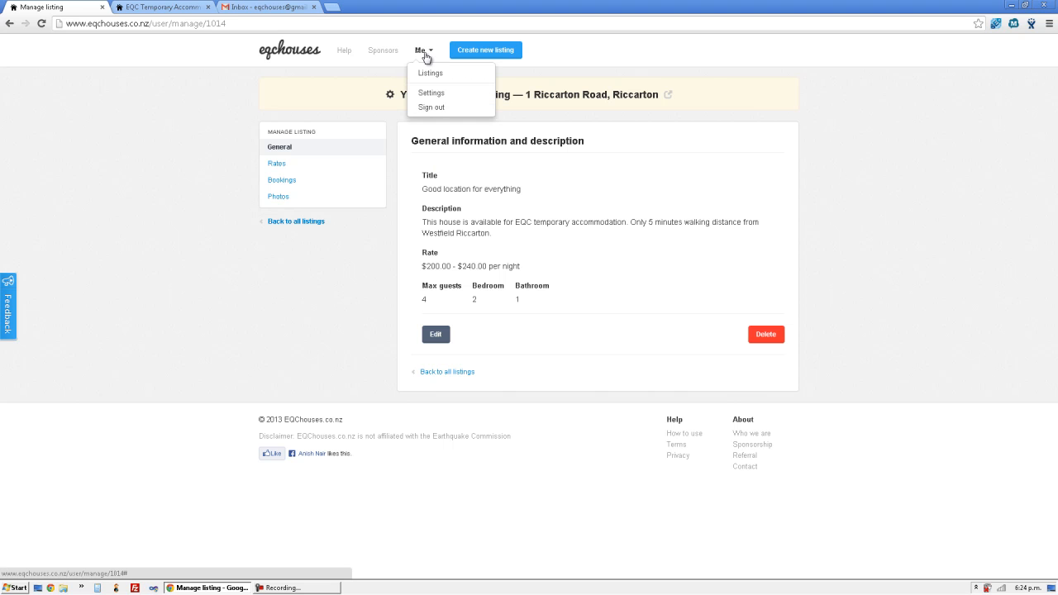
left_click(431, 73)
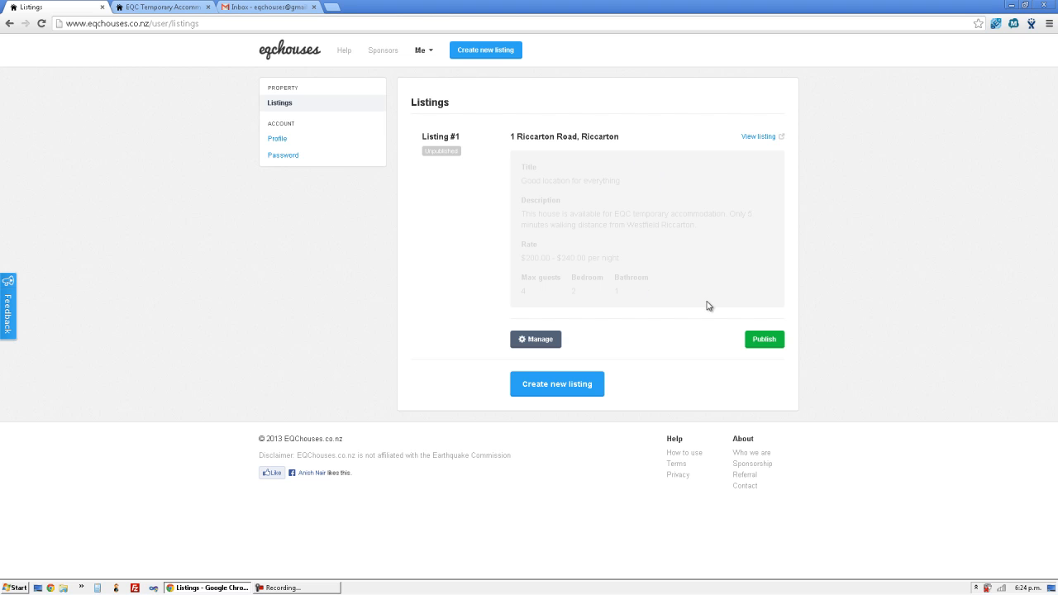
left_click(767, 340)
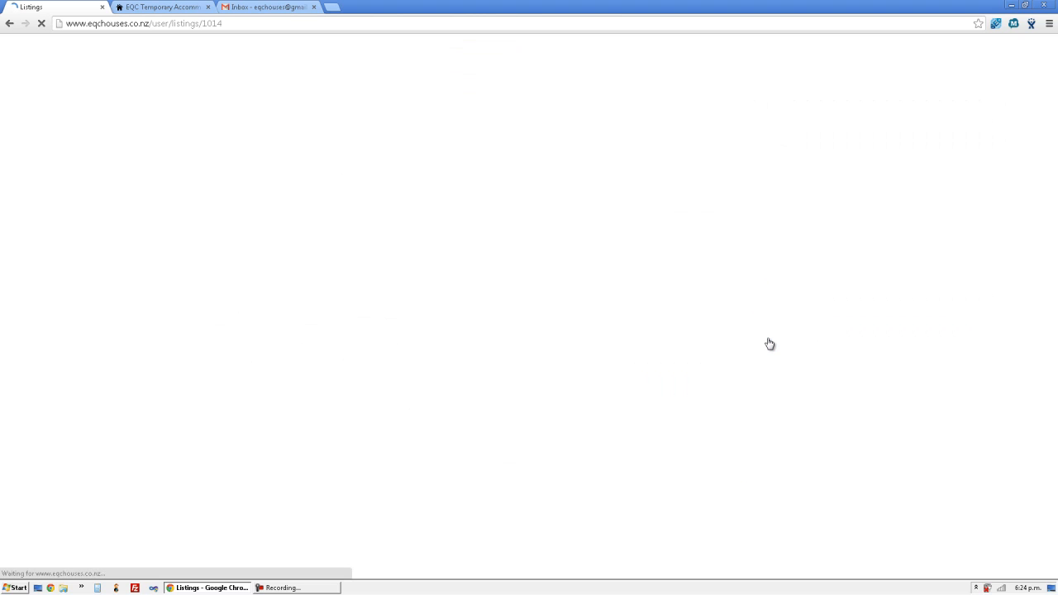